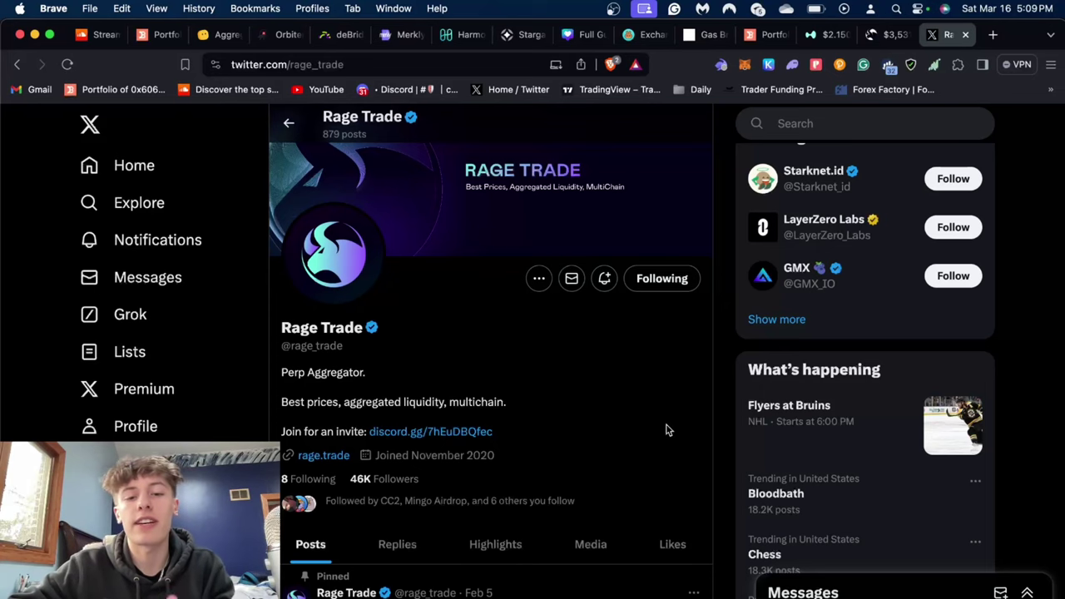
- Look over the Rage Trade profile on X, including its description, links and pinned post
scroll(599, 447, down, 1)
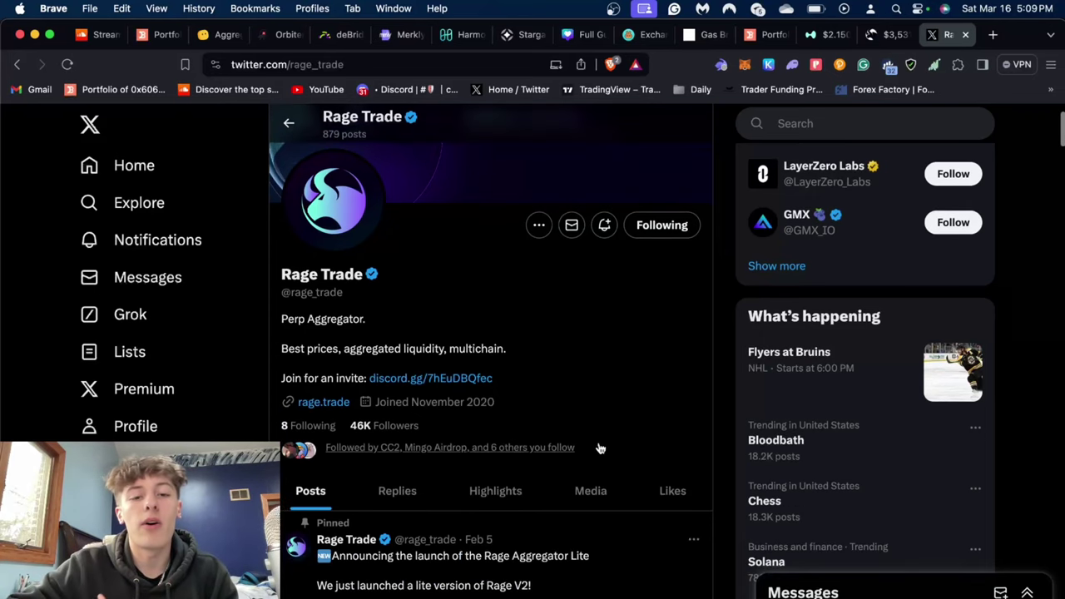
scroll(597, 448, down, 1)
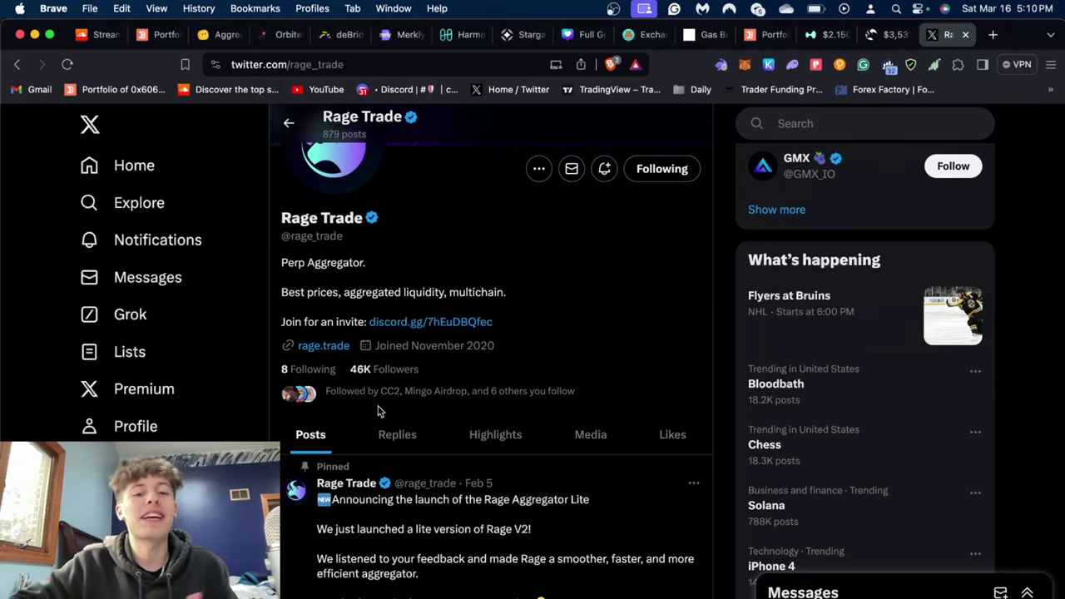
scroll(377, 410, up, 3)
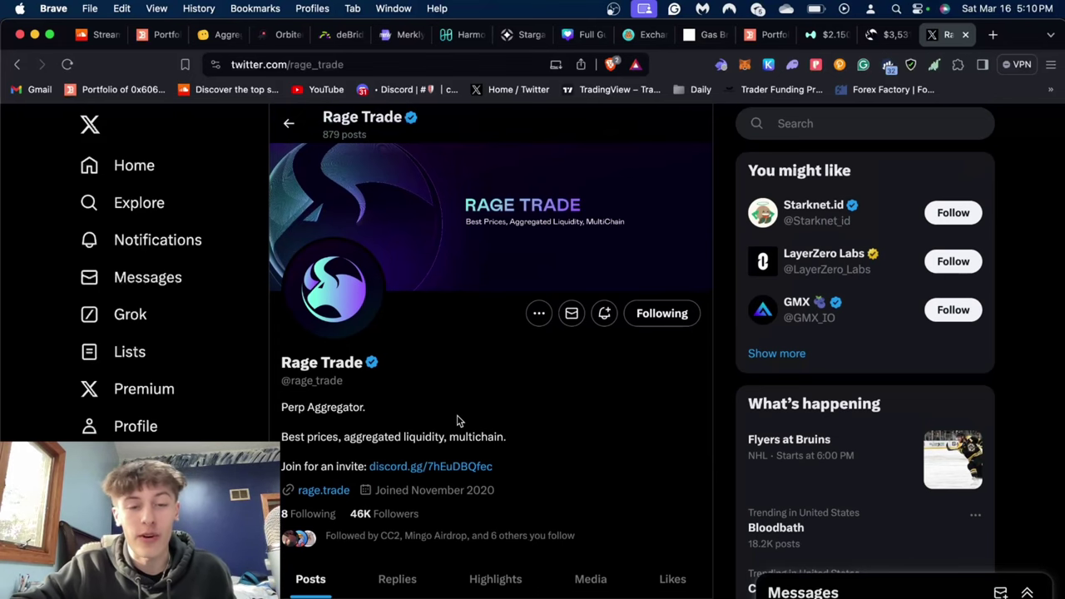
scroll(563, 452, down, 1)
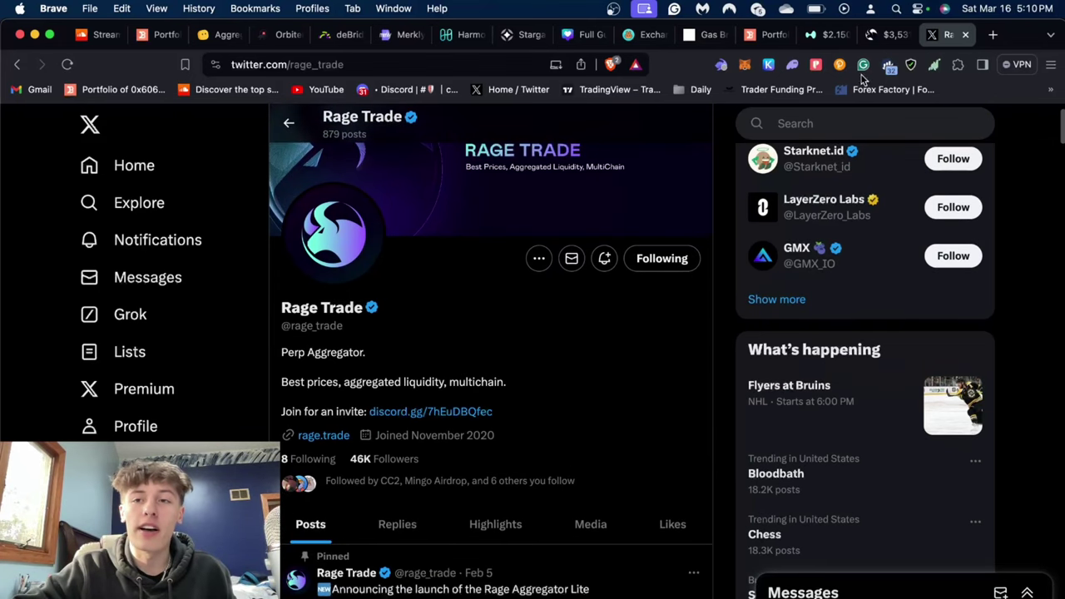
- Switch to the Rage Trade app and examine the ETH trading page, its available routes and open positions
click(887, 39)
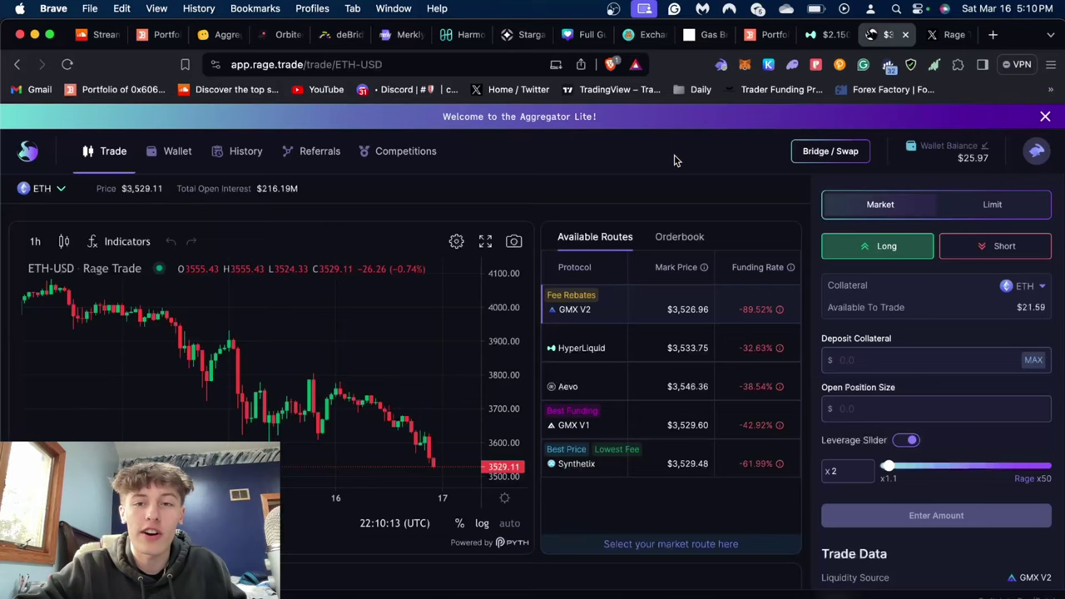
scroll(659, 171, down, 1)
scroll(659, 171, down, 5)
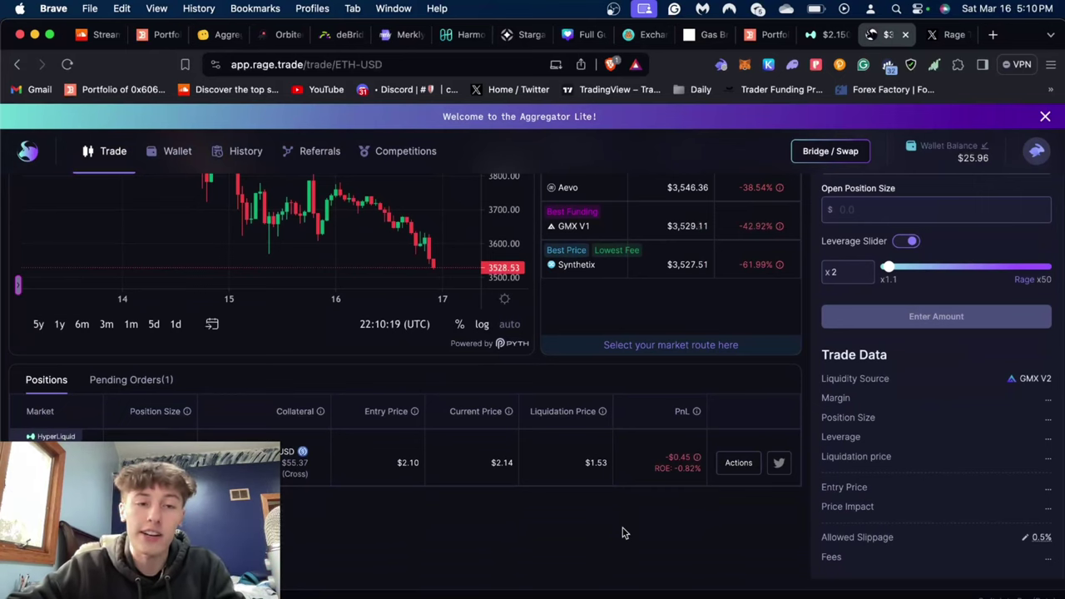
scroll(624, 532, up, 4)
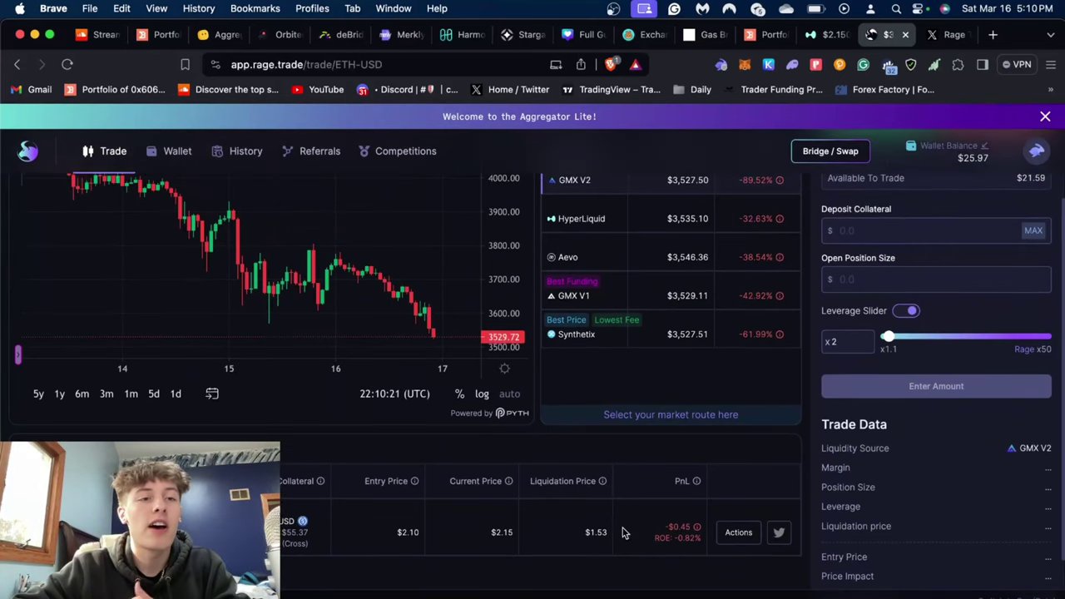
scroll(624, 532, up, 3)
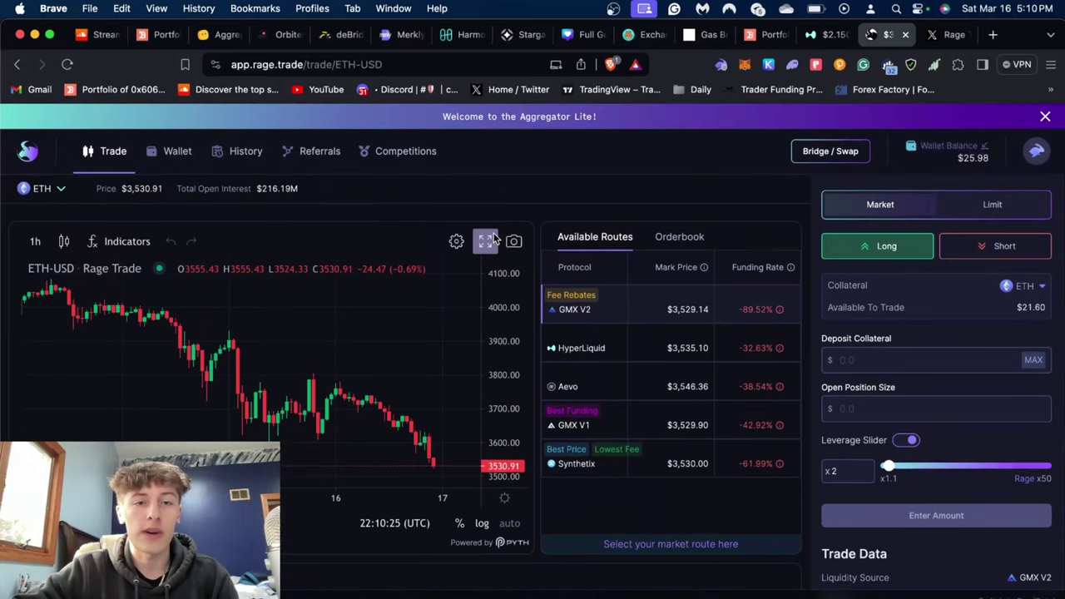
- Open the Referrals page and highlight the trader referral code
click(308, 160)
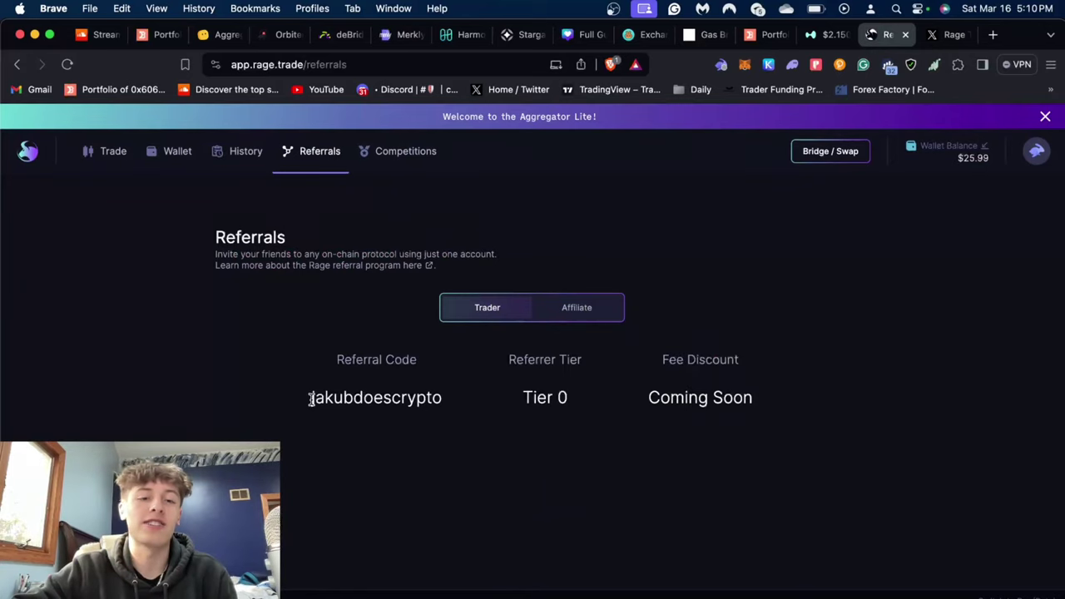
drag(315, 399, 448, 405)
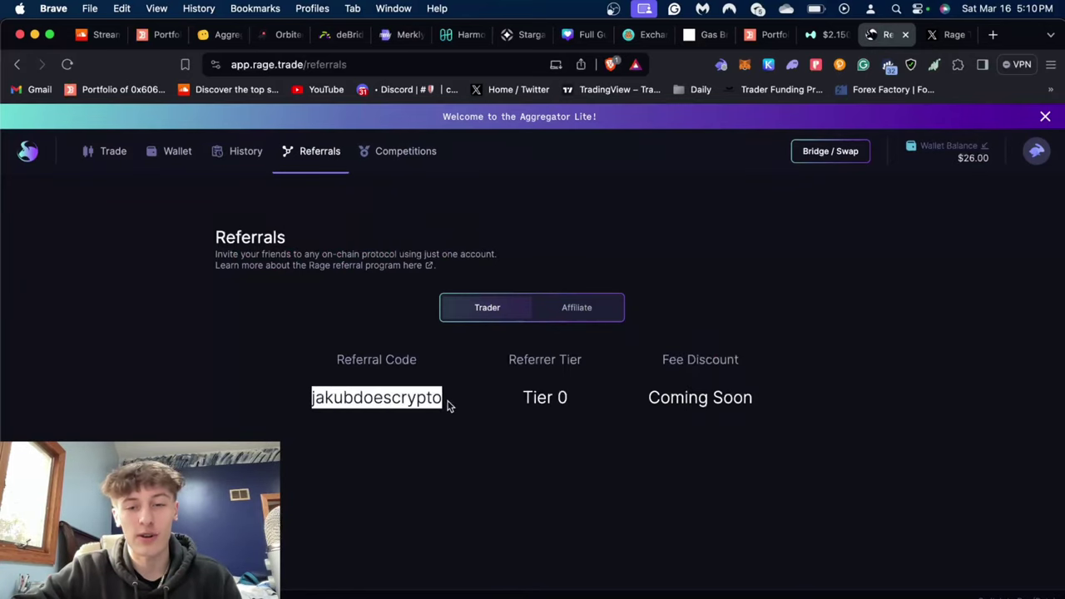
click(387, 388)
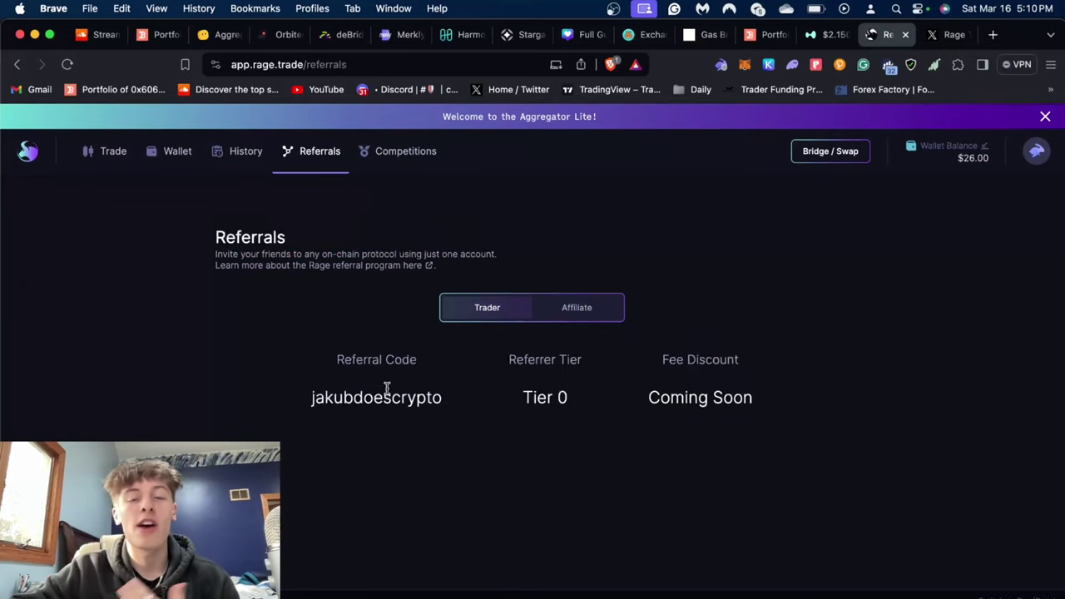
- Go back to the ETH trading page and look over the price chart
click(108, 152)
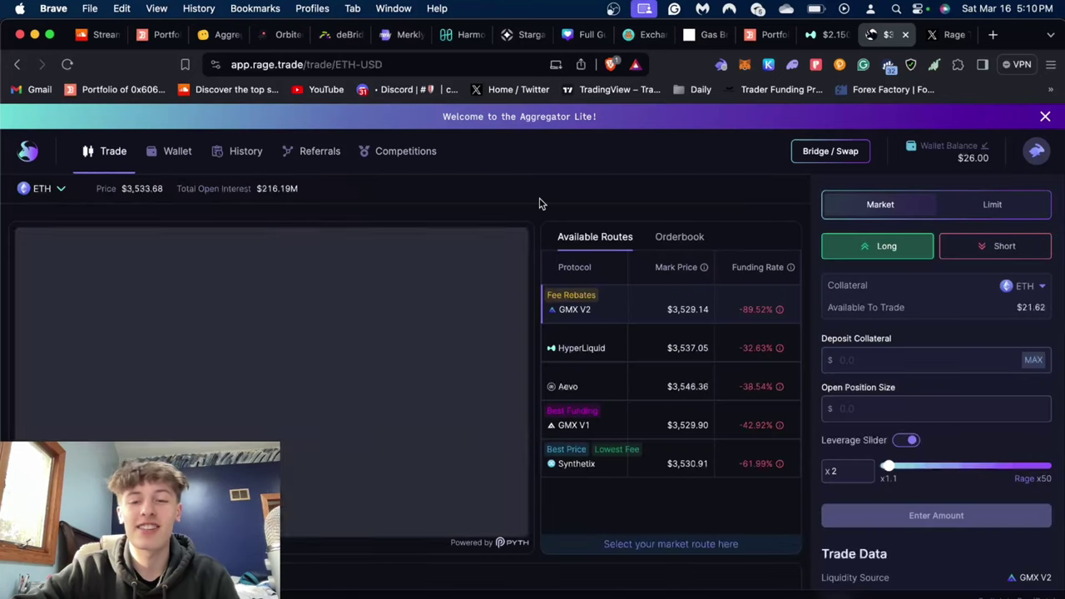
scroll(551, 164, down, 1)
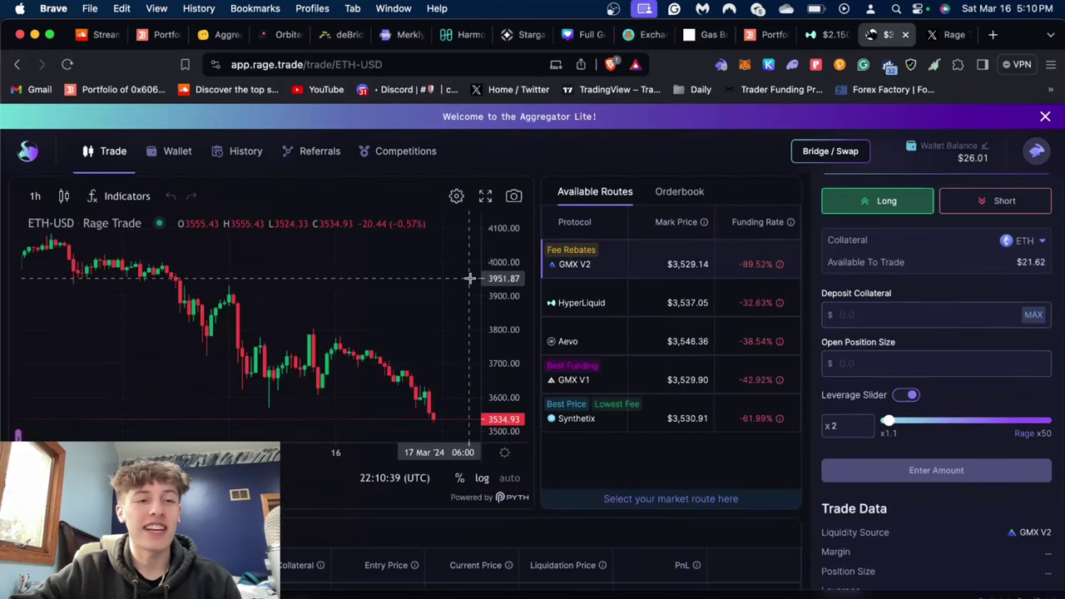
scroll(471, 277, down, 2)
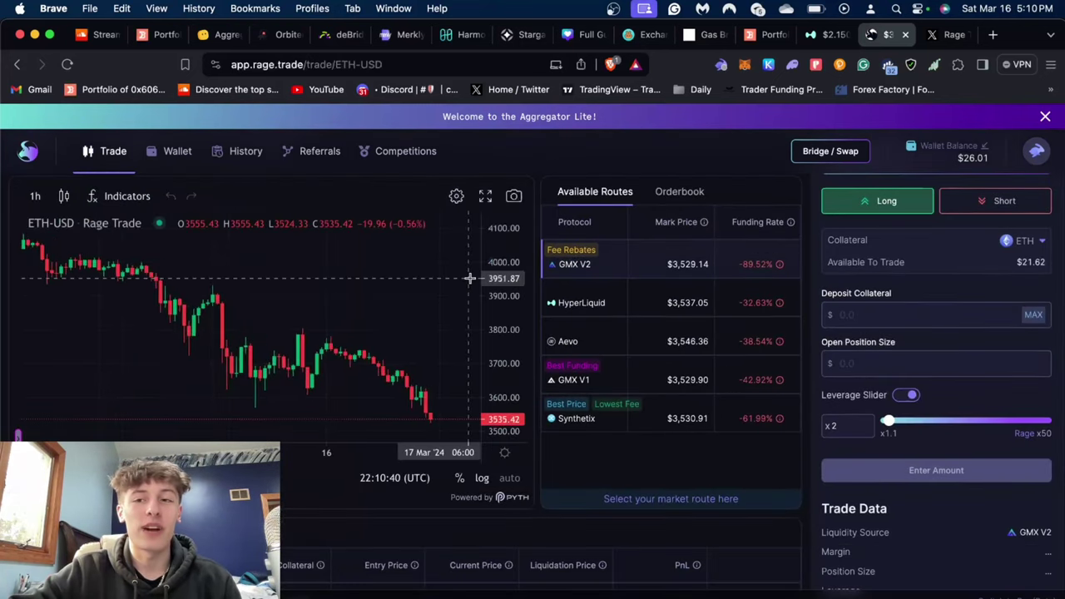
- Open the wallet page and review the Arbitrum, Optimism and Hyperliquid wallet balances
click(953, 156)
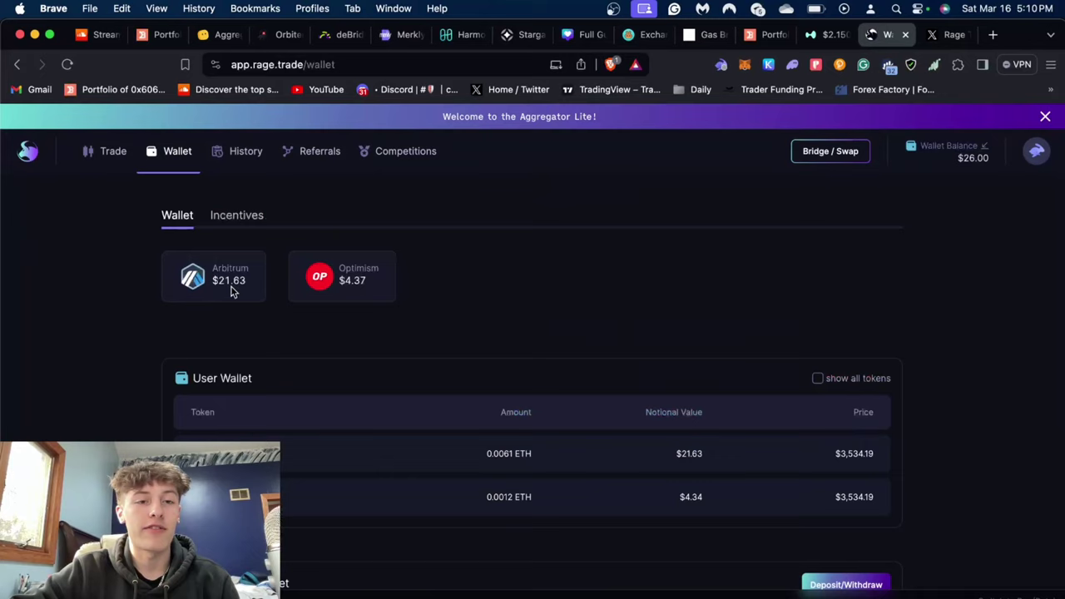
scroll(230, 288, down, 1)
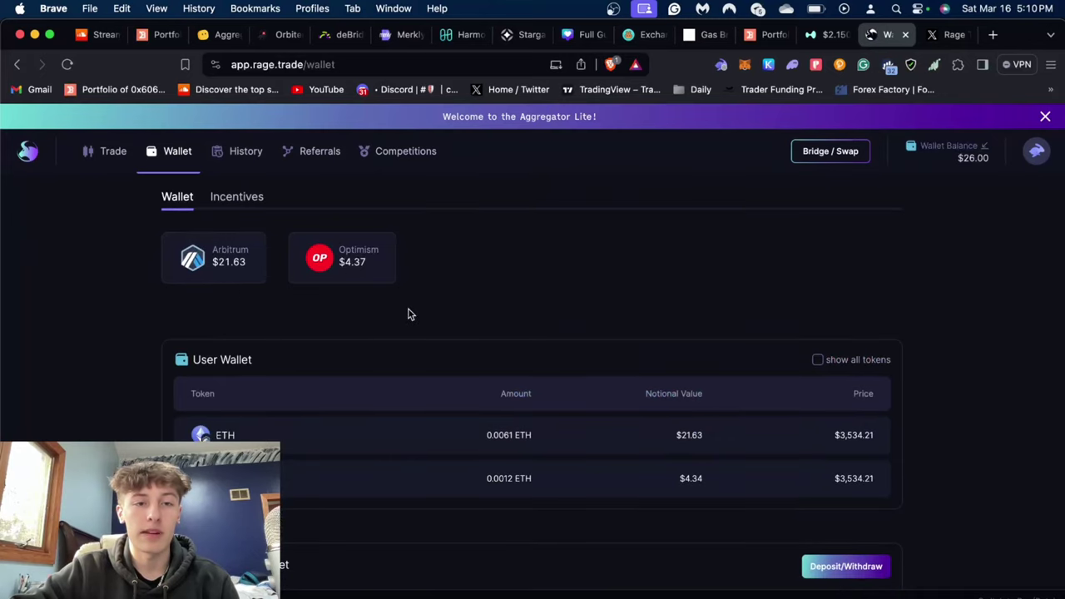
scroll(408, 314, down, 2)
scroll(407, 313, down, 6)
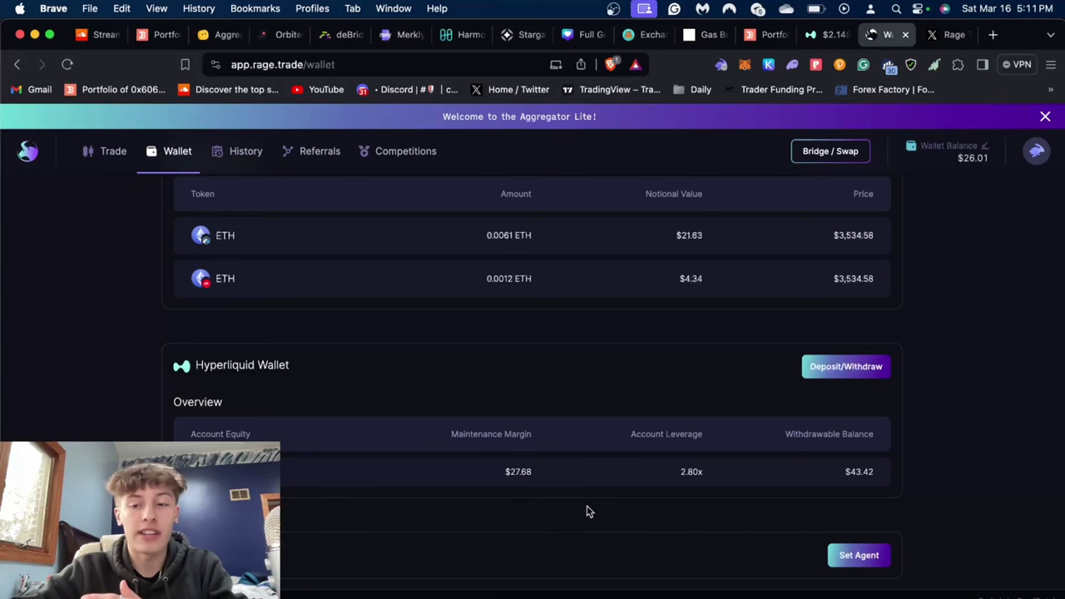
- Switch to the Hyperliquid site and examine the WIF-USD trading page and its deposit option
click(820, 35)
scroll(874, 239, down, 1)
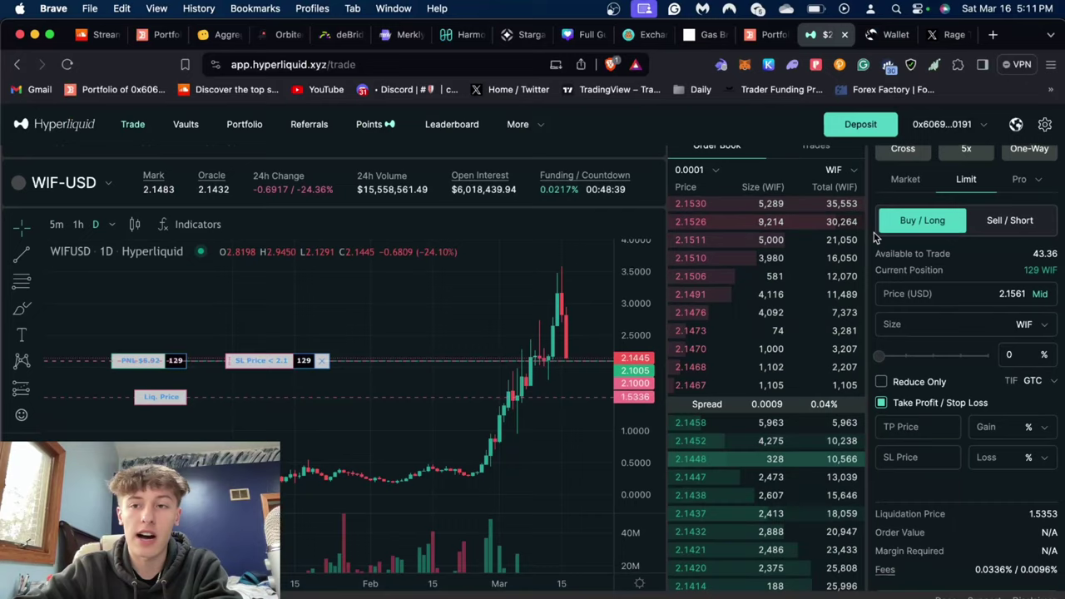
scroll(874, 239, up, 1)
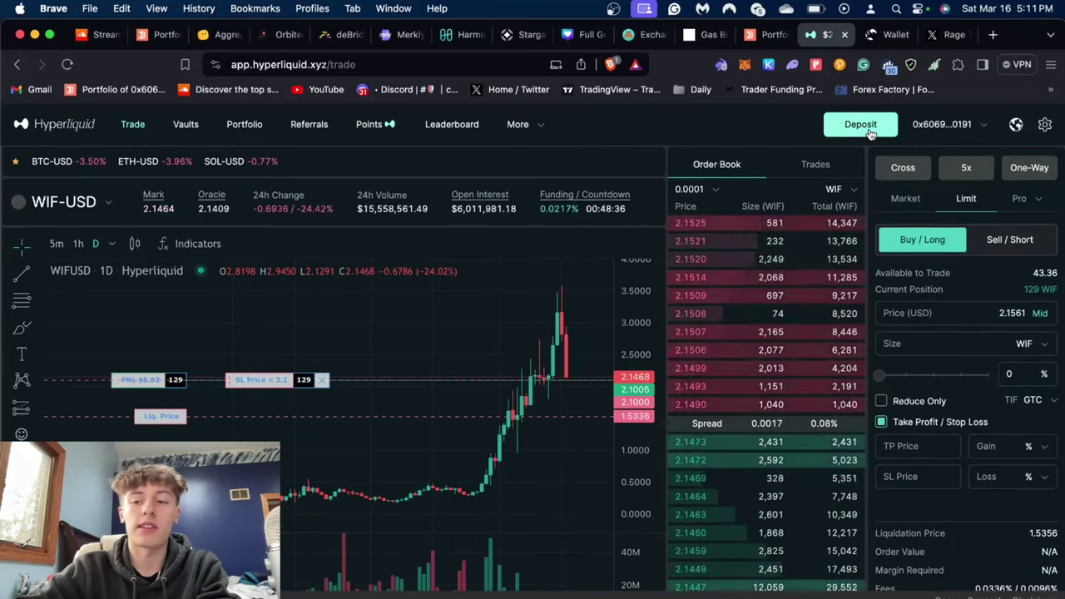
scroll(899, 250, down, 5)
scroll(920, 278, up, 5)
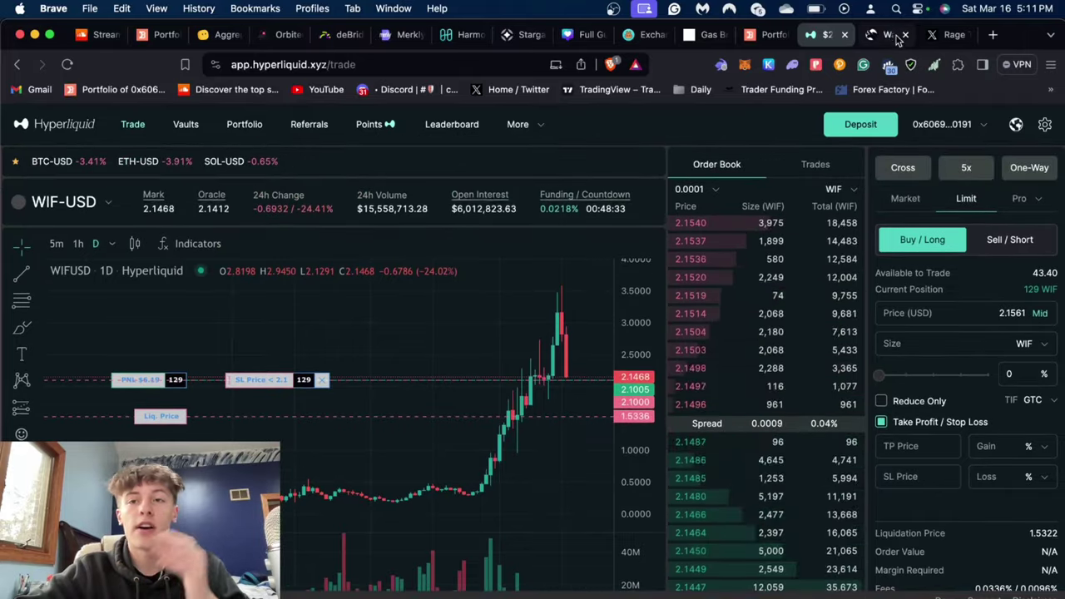
- Return to the Rage Trade wallet and open the ETH trading page from there
click(892, 35)
scroll(912, 333, up, 2)
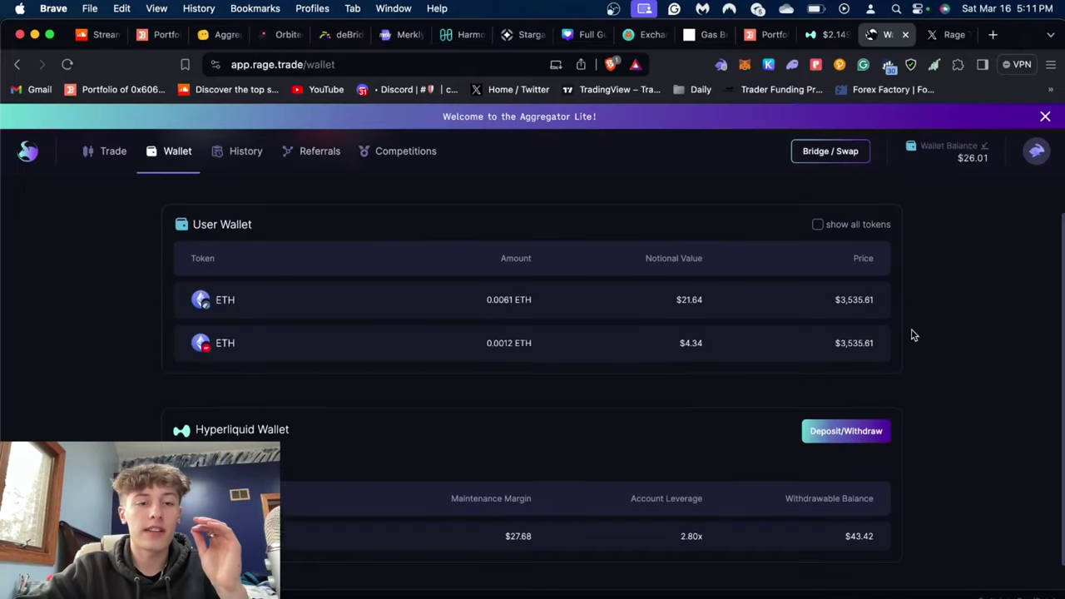
click(98, 148)
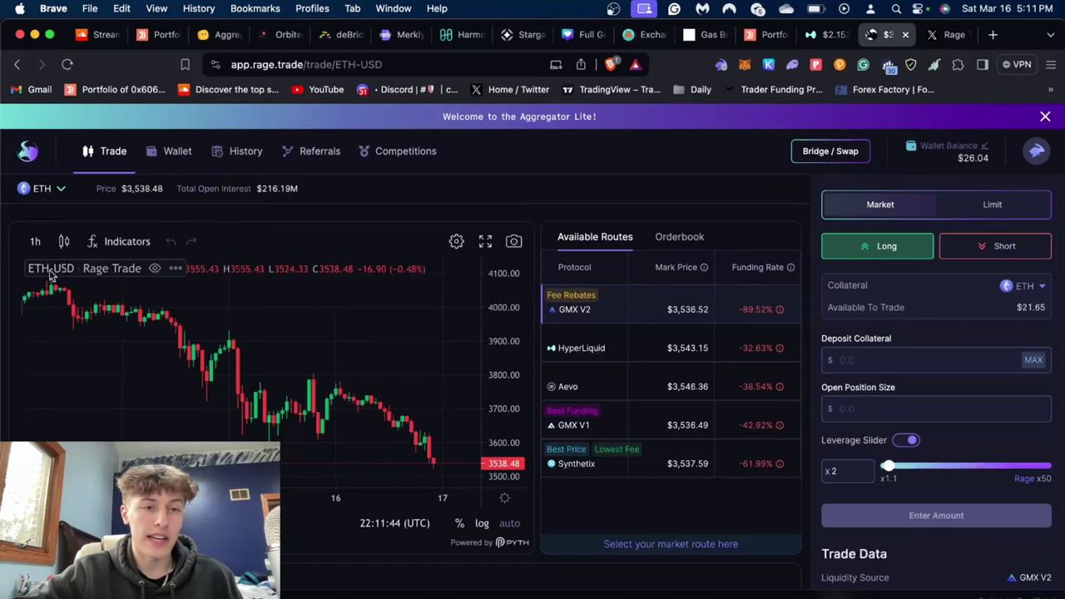
- Browse the token list, search it for "eth", check which markets support ETH, and close the list
click(56, 193)
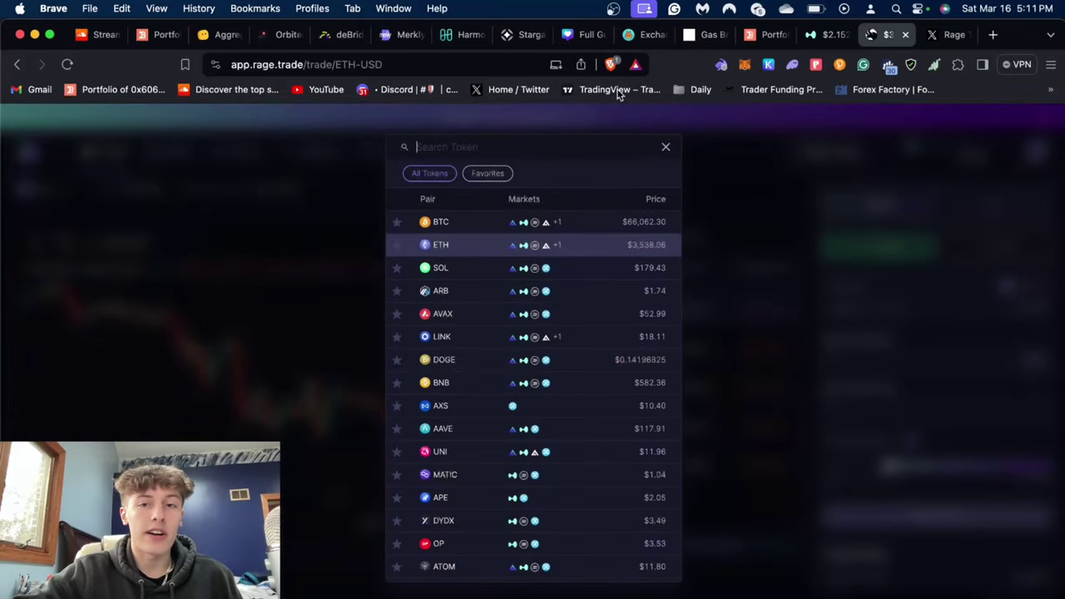
click(665, 147)
click(37, 193)
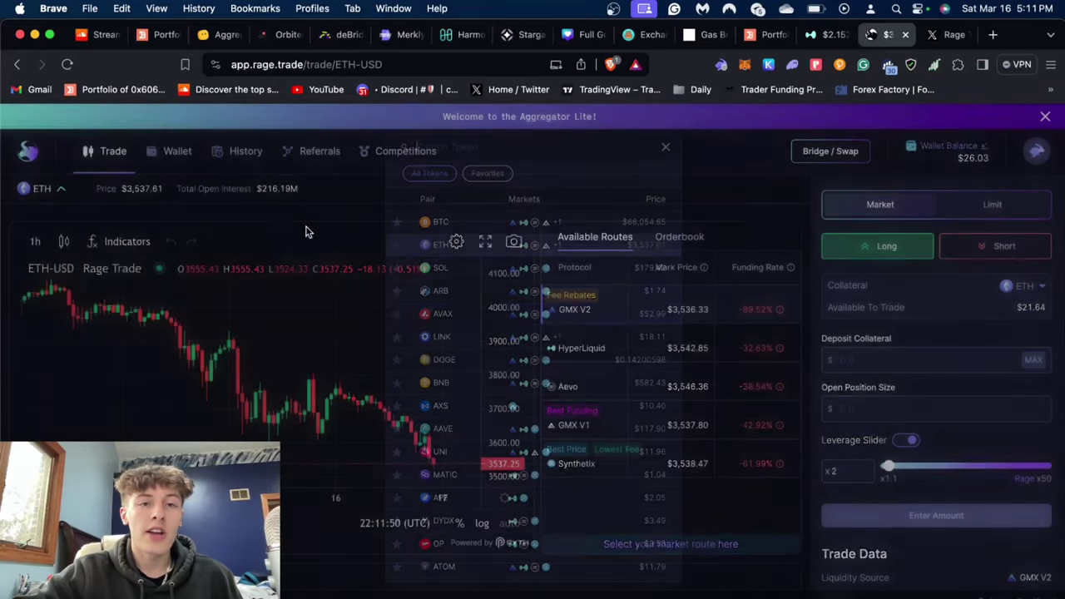
scroll(481, 395, down, 5)
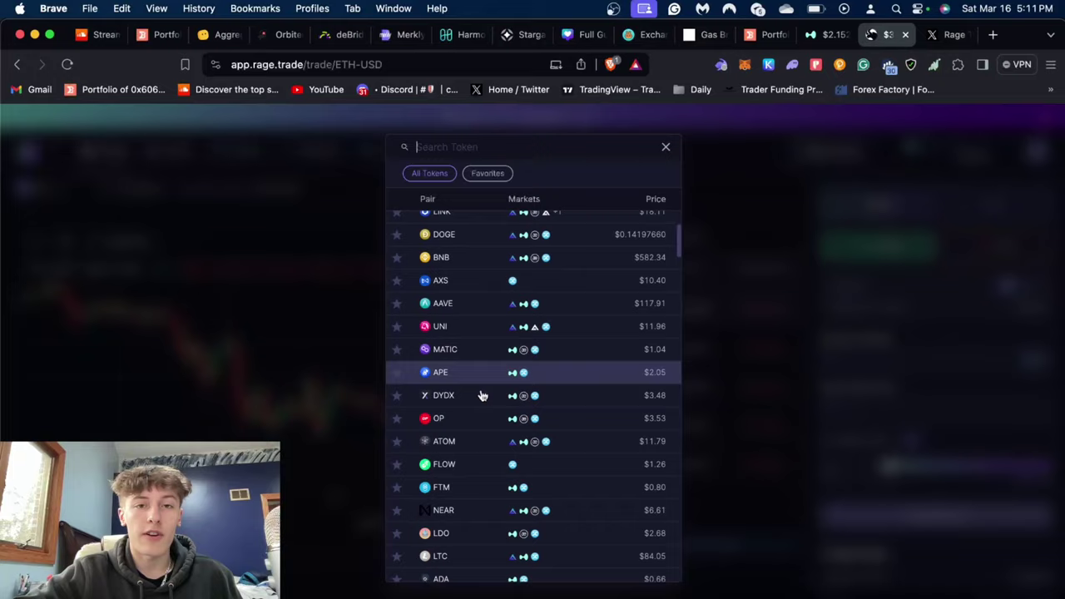
scroll(481, 395, up, 5)
text(eth)
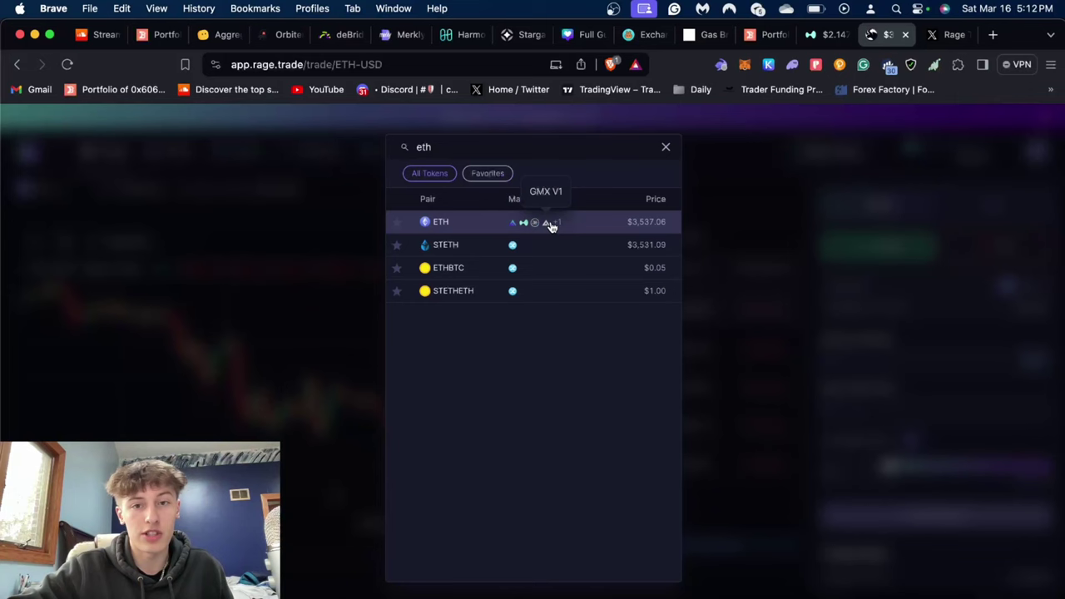
mouse_move(557, 226)
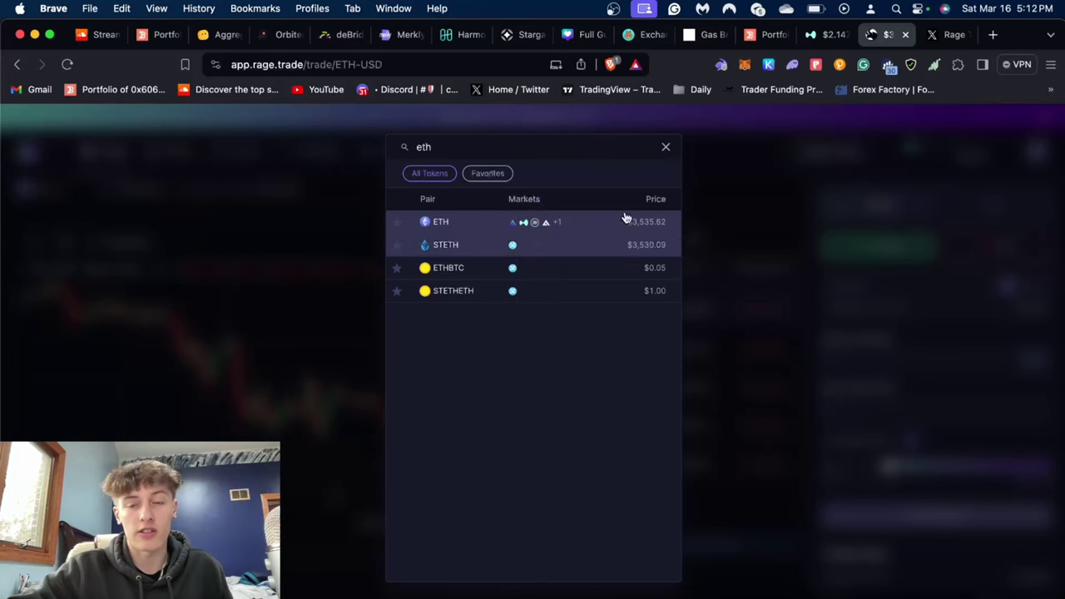
click(663, 146)
- Select HyperLiquid as the market route for the ETH trade
scroll(659, 210, down, 1)
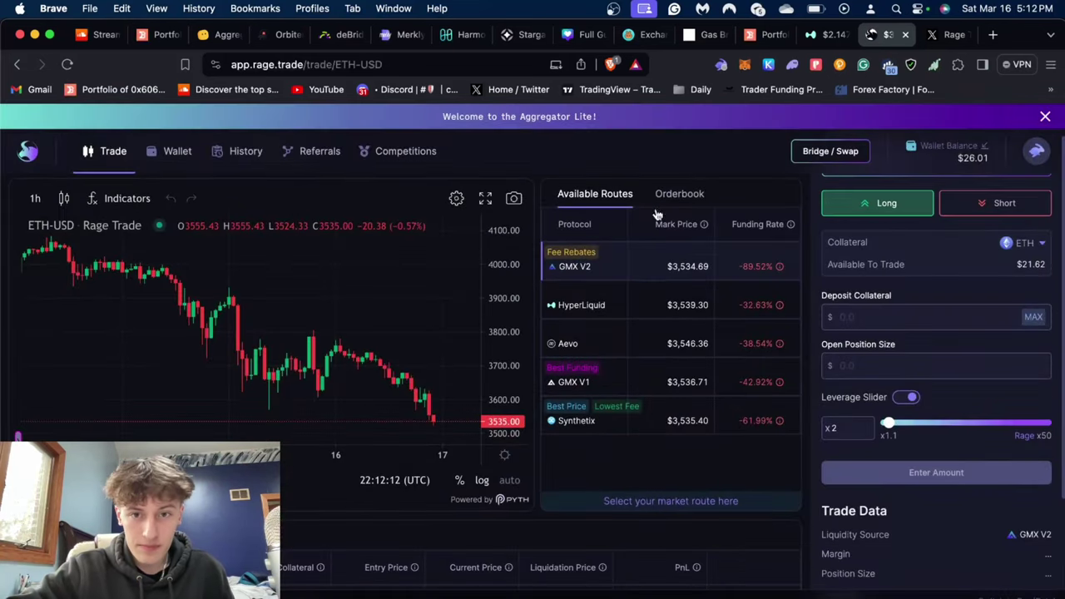
click(597, 307)
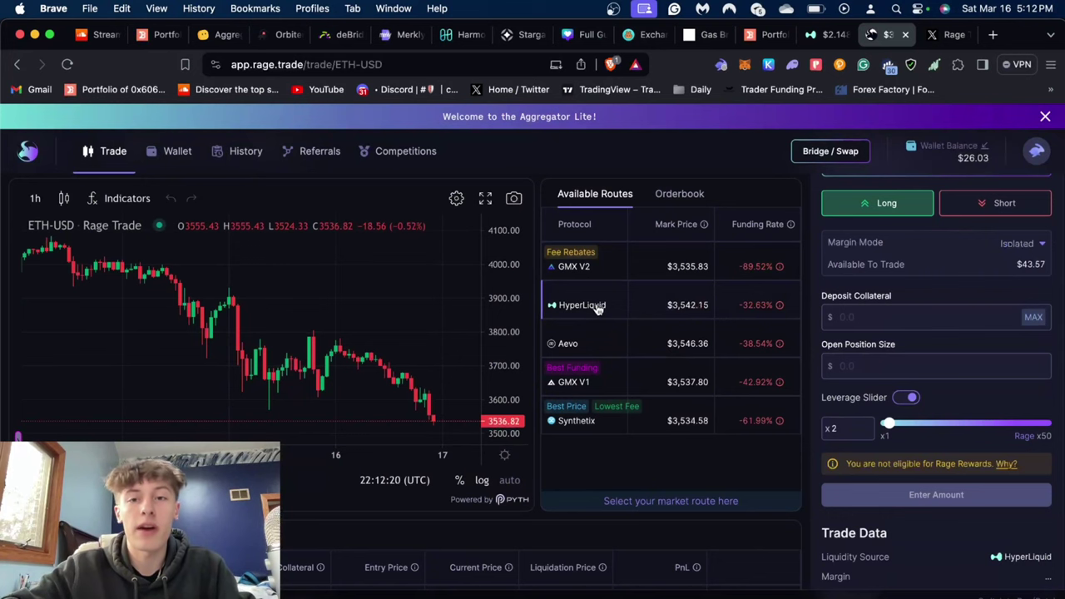
- Check the Hyperliquid site briefly, return to Rage Trade and look over the ETH order form
click(828, 34)
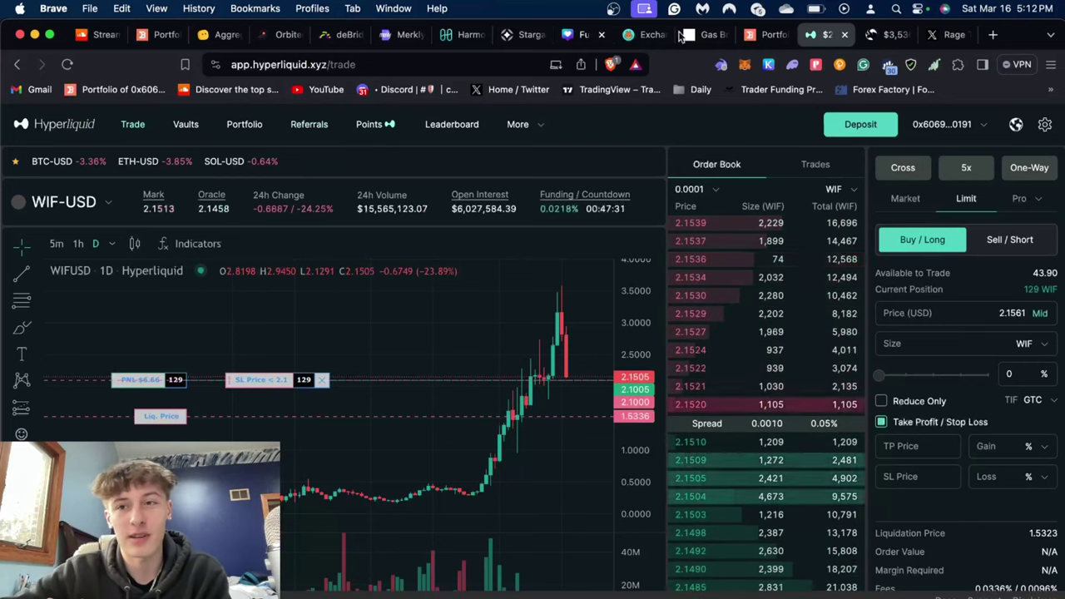
click(876, 39)
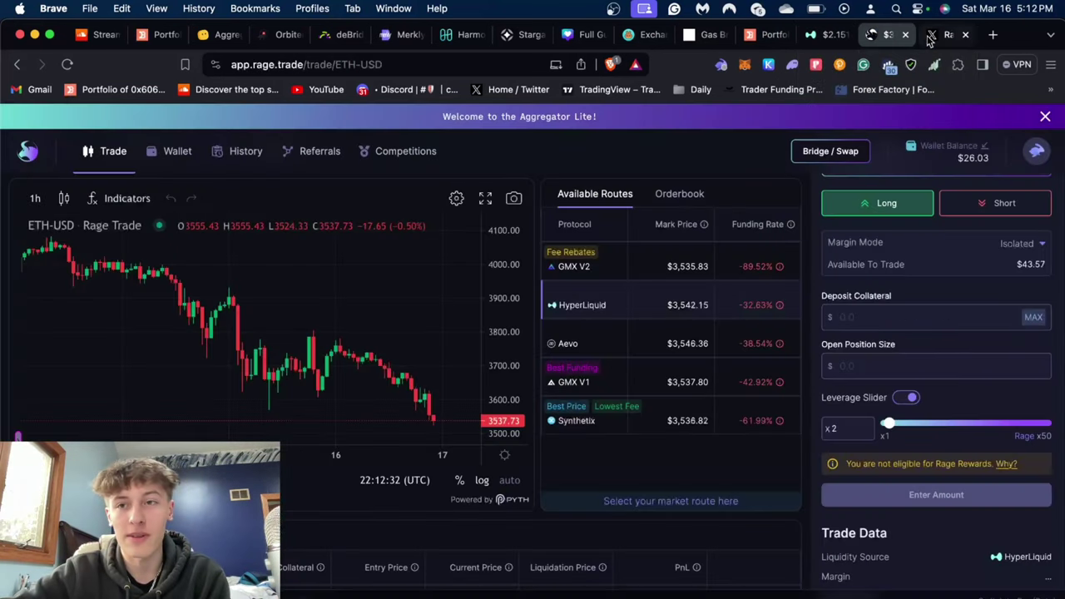
scroll(541, 383, up, 2)
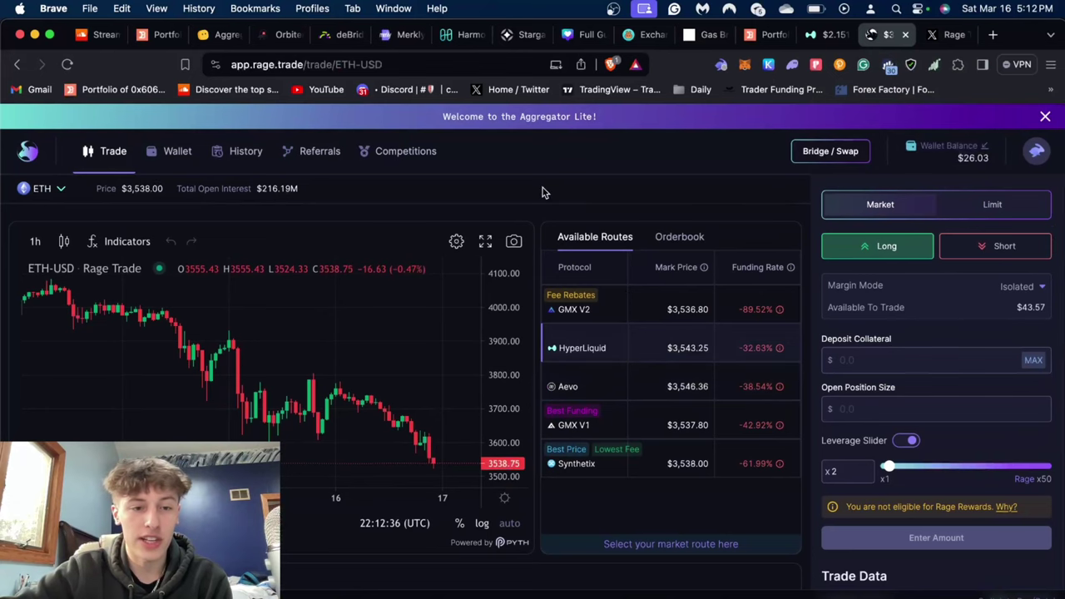
scroll(565, 193, down, 3)
scroll(542, 193, up, 1)
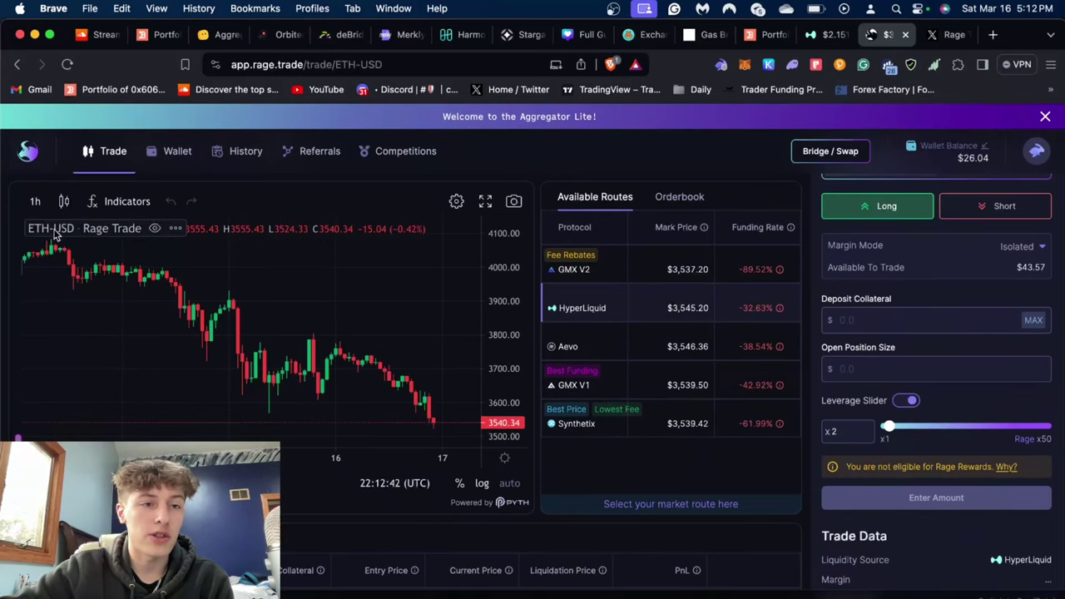
- Enter 10 dollars as the deposit collateral for the long ETH market order
click(915, 320)
scroll(917, 345, up, 1)
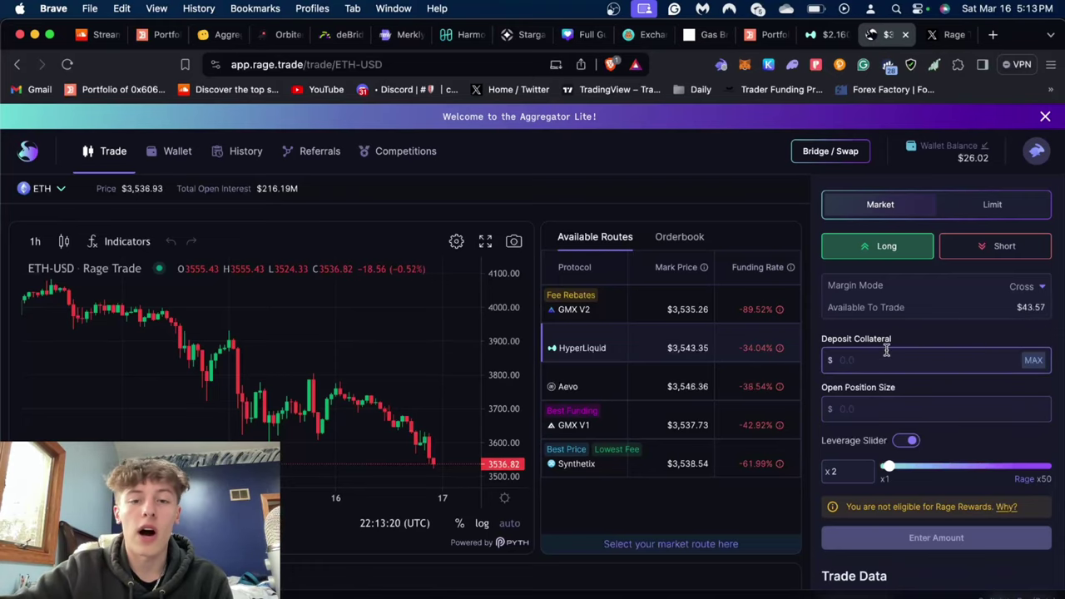
scroll(894, 354, down, 1)
scroll(886, 353, up, 1)
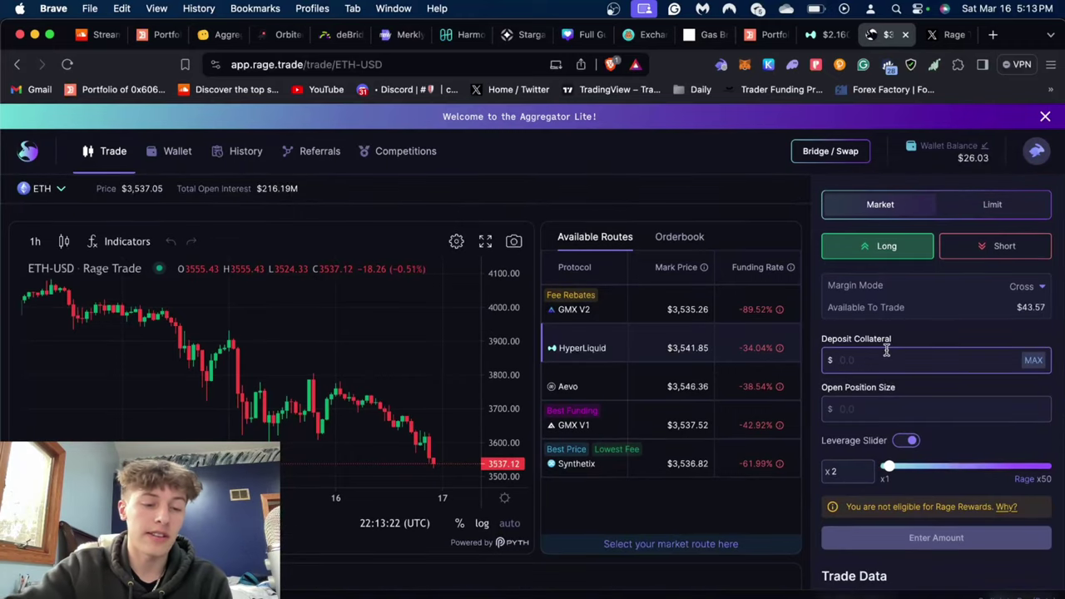
text(1)
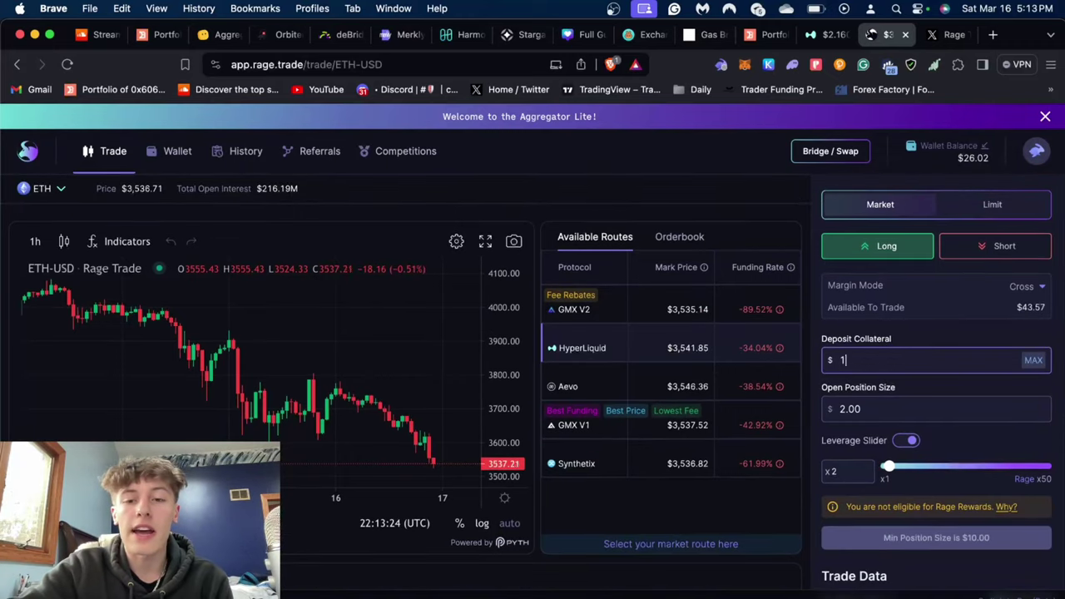
text(0)
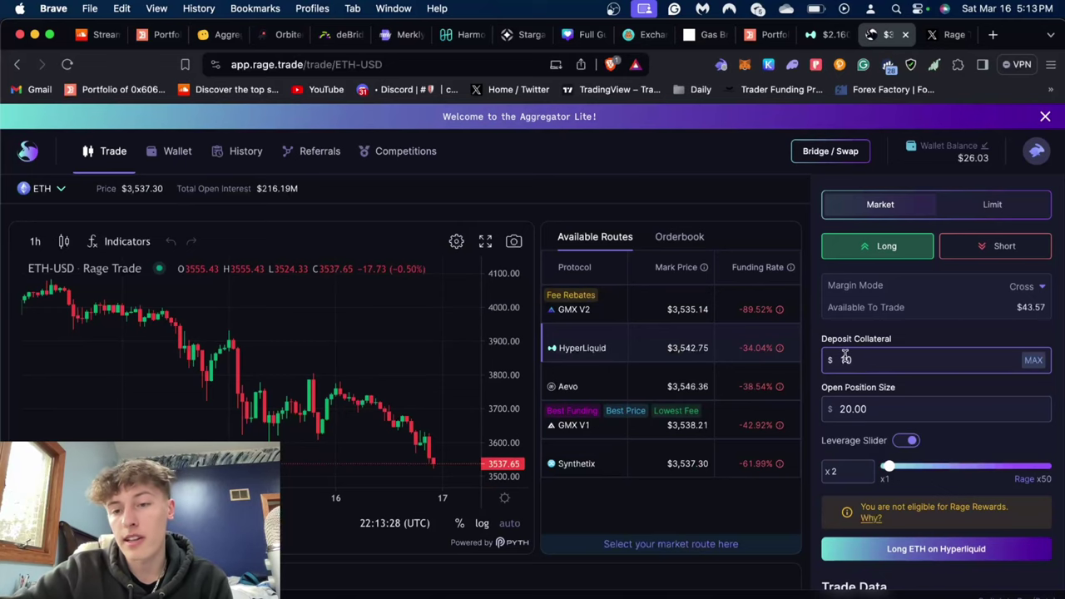
- Try a leverage of 13x for the ETH order, and settle on 5x for an open position size of $50
scroll(916, 441, down, 1)
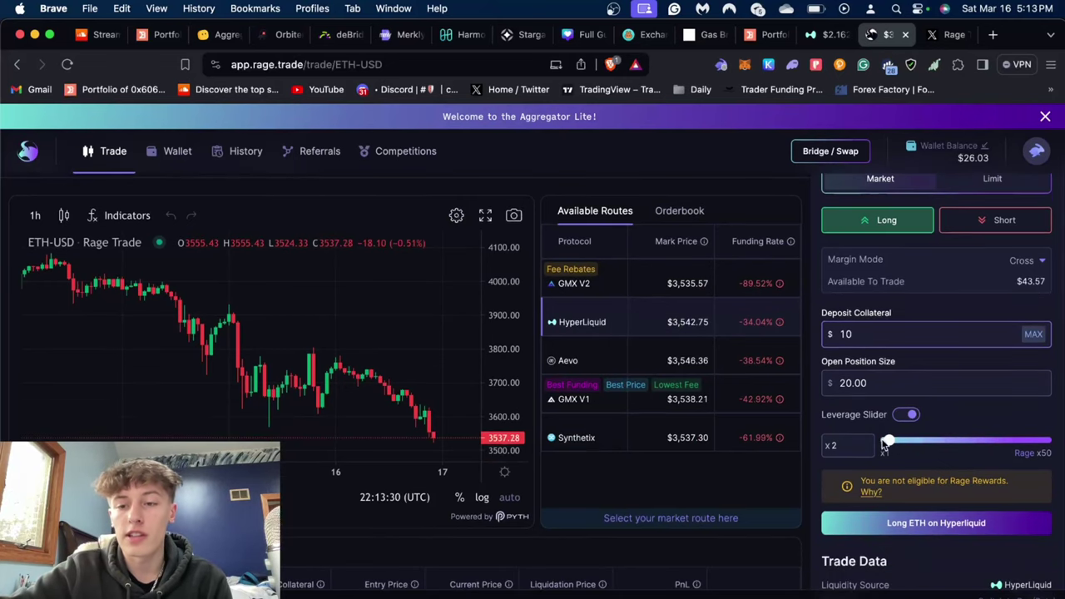
drag(889, 441, 918, 442)
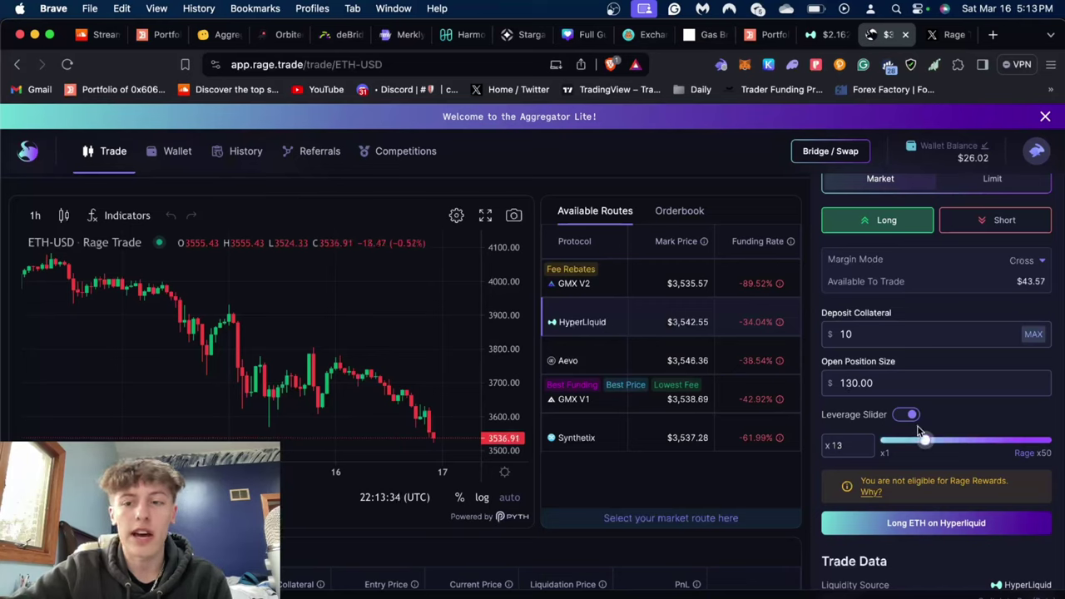
drag(924, 440, 897, 447)
click(873, 381)
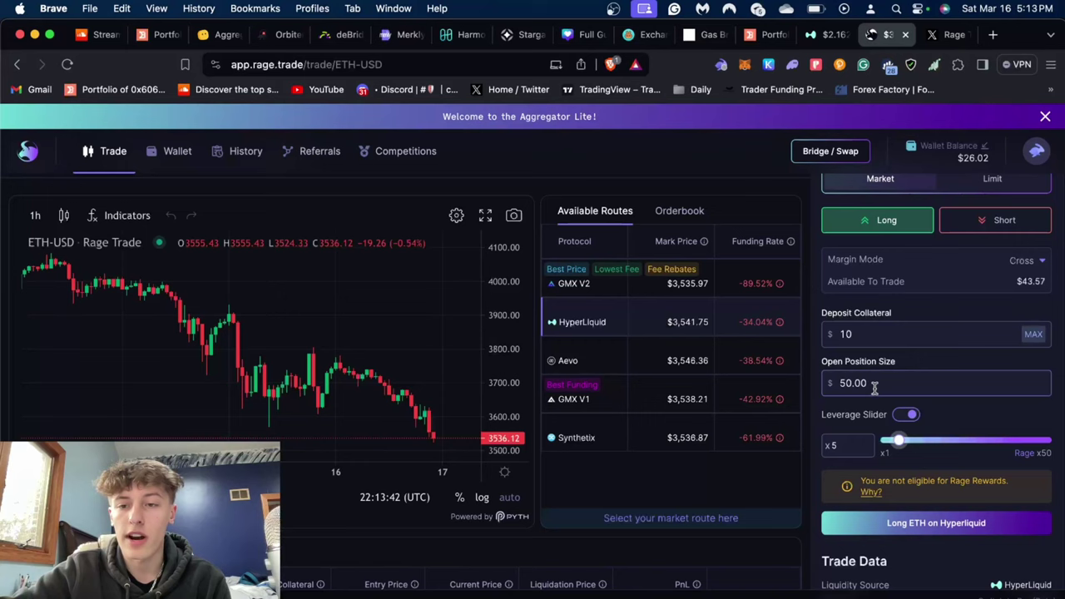
double_click(862, 380)
click(878, 380)
- Examine the order's trade data, including margin, position size, leverage and liquidation price
scroll(940, 405, down, 5)
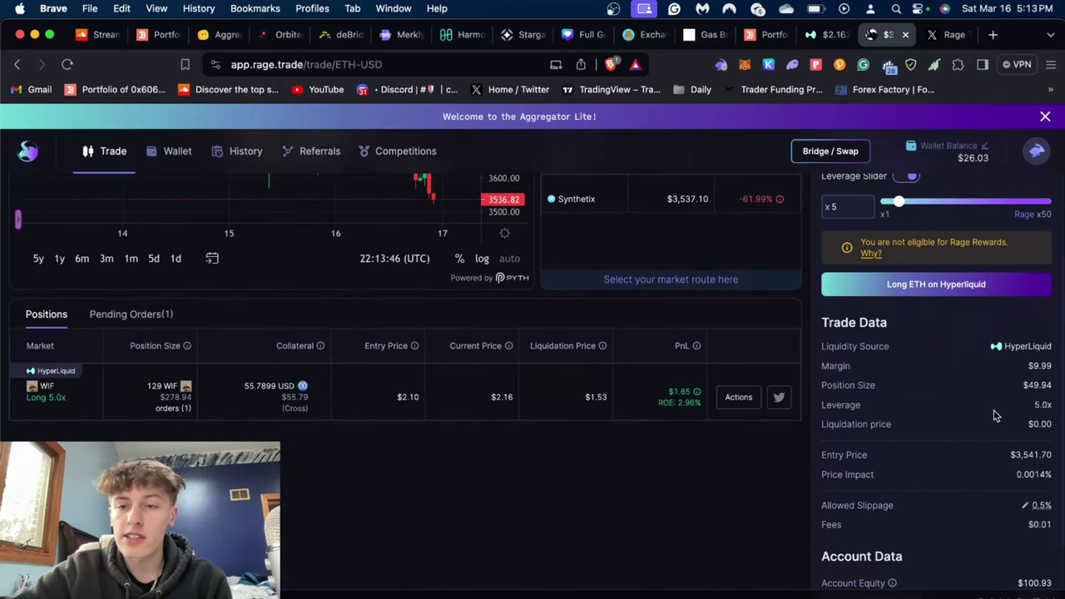
scroll(994, 416, down, 2)
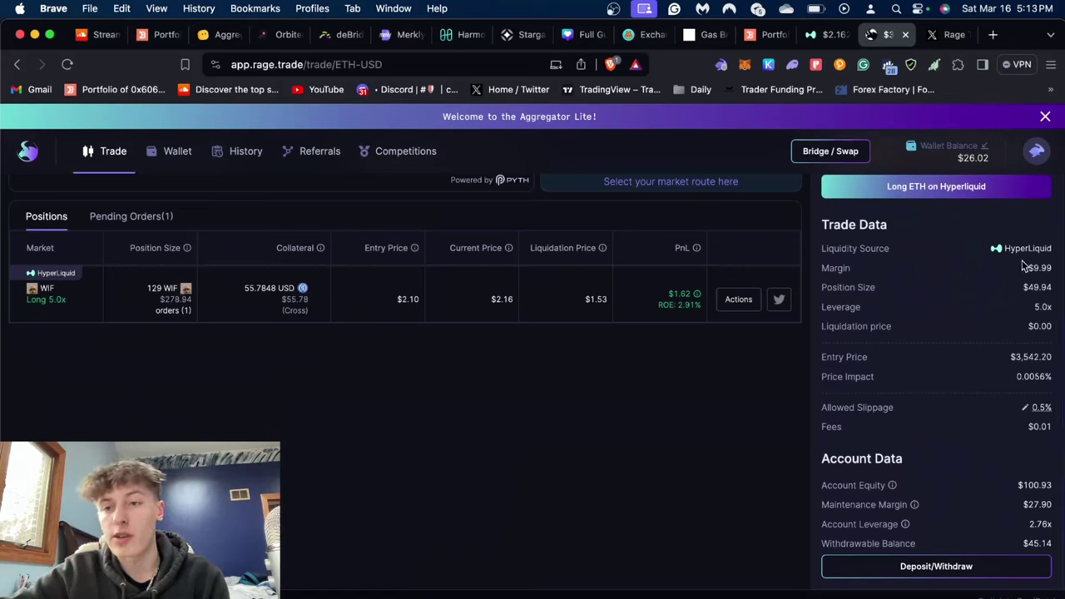
double_click(1033, 287)
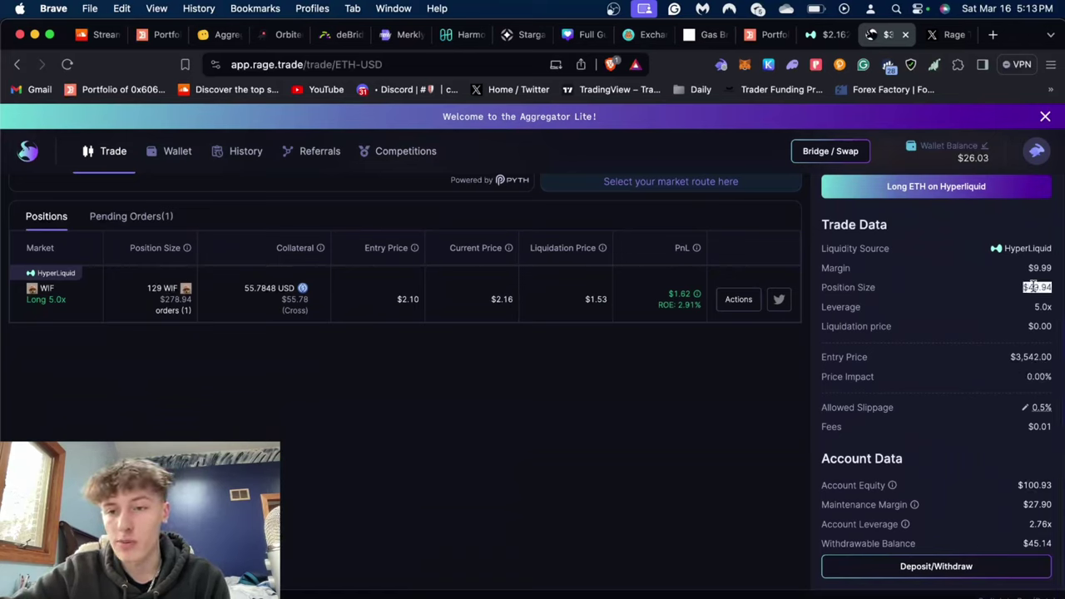
click(1038, 307)
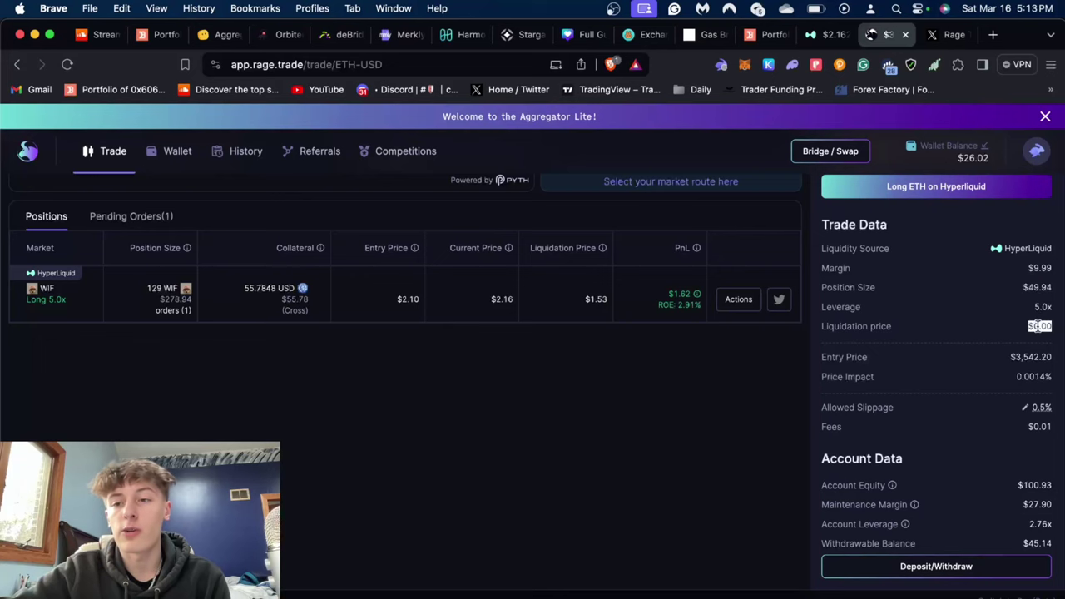
- Raise the order's leverage to 35x to compare the liquidation price, and set it back to 5x
scroll(1002, 332, up, 5)
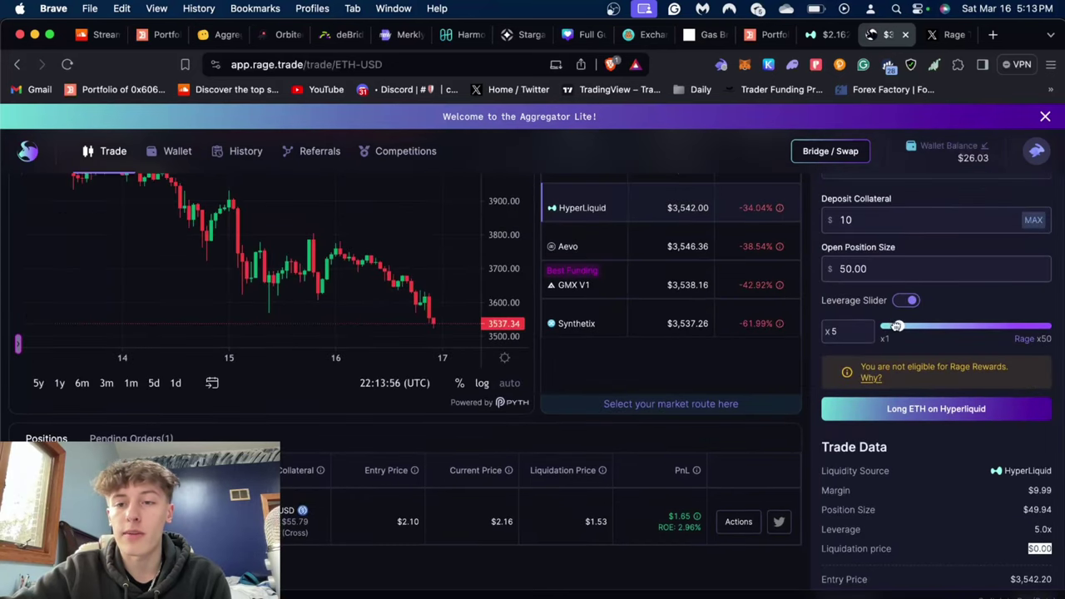
drag(897, 327, 997, 330)
scroll(978, 449, down, 1)
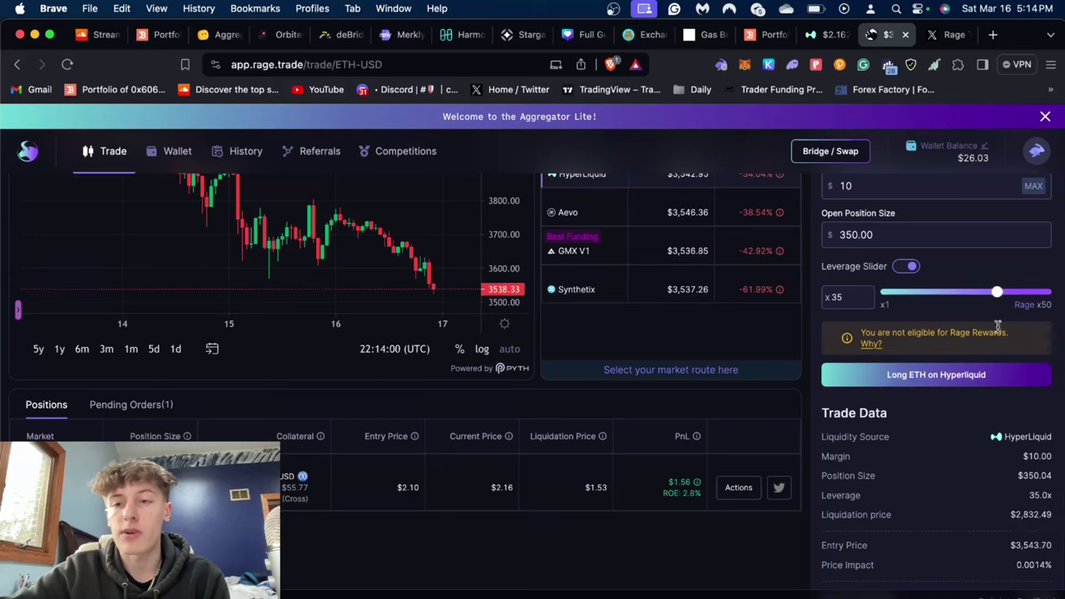
drag(996, 291, 898, 293)
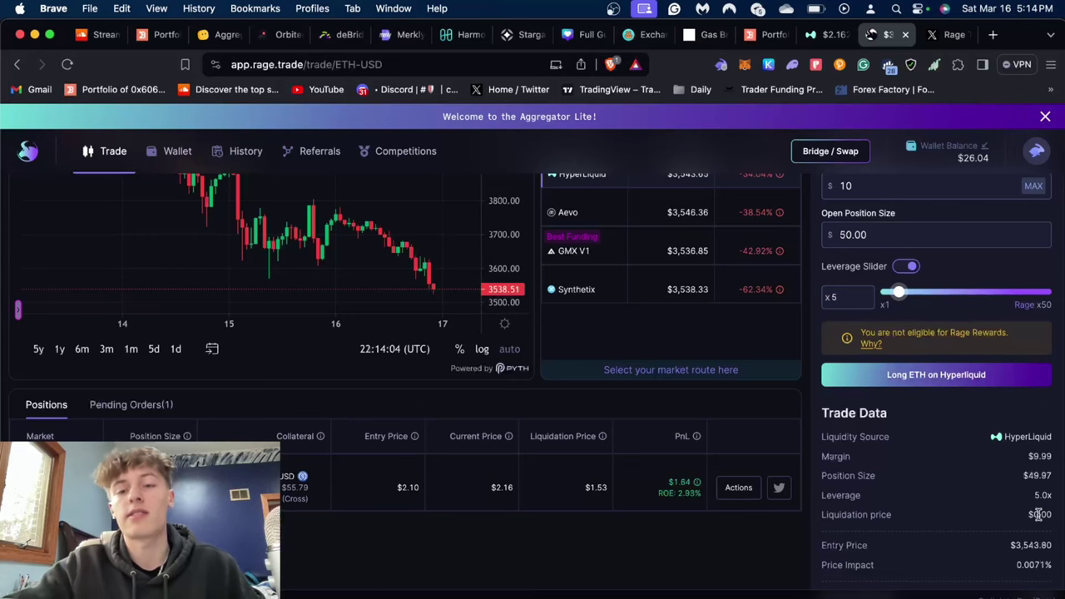
- Review the order's price impact, allowed slippage and fees, along with the account data
scroll(1040, 516, down, 3)
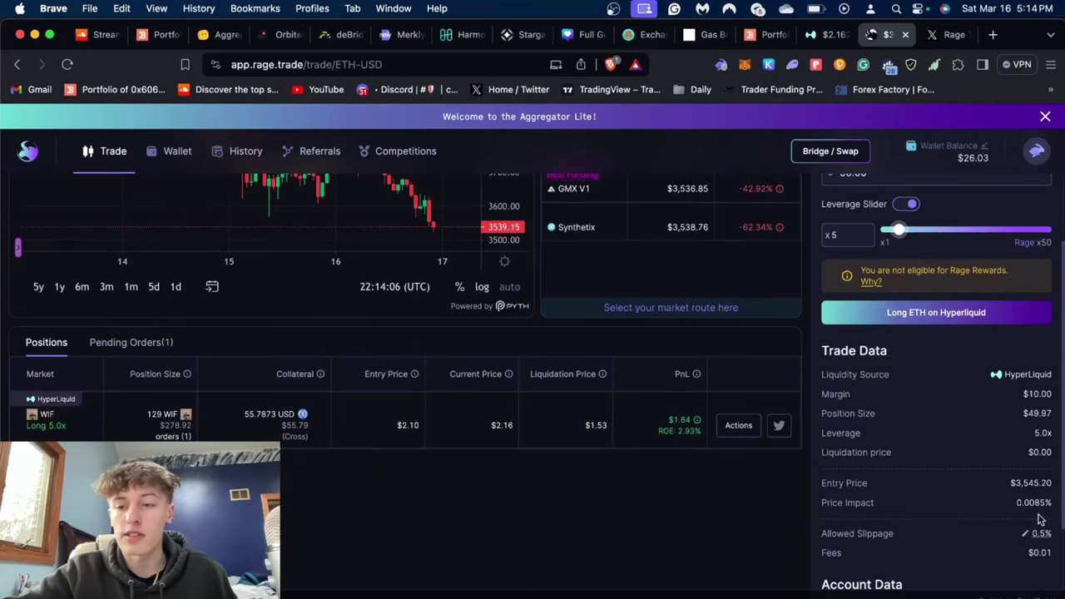
scroll(1039, 520, down, 3)
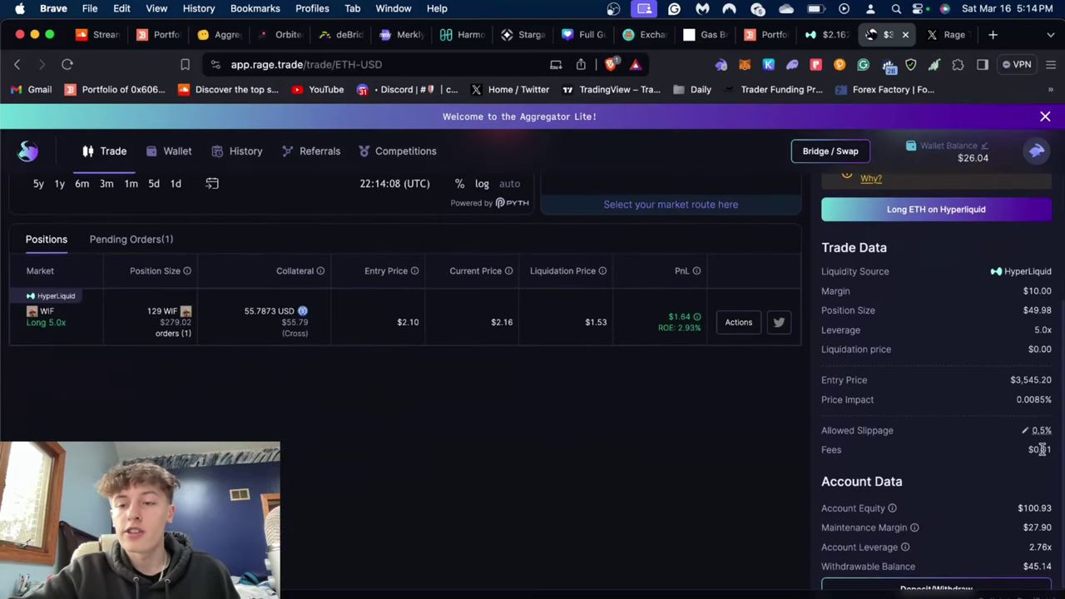
scroll(1005, 491, down, 2)
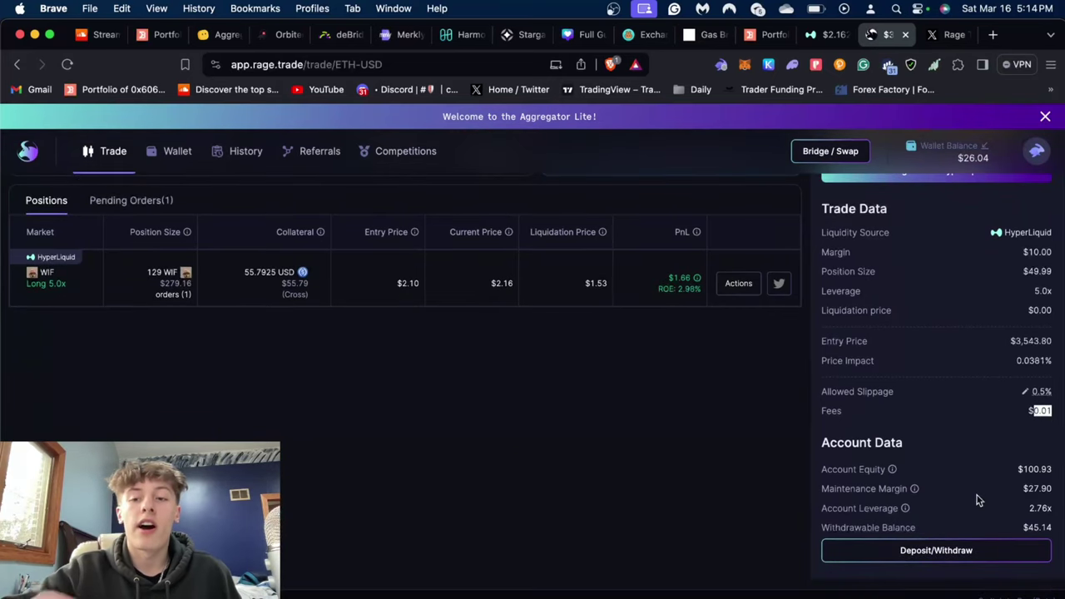
scroll(977, 495, up, 2)
scroll(977, 496, up, 2)
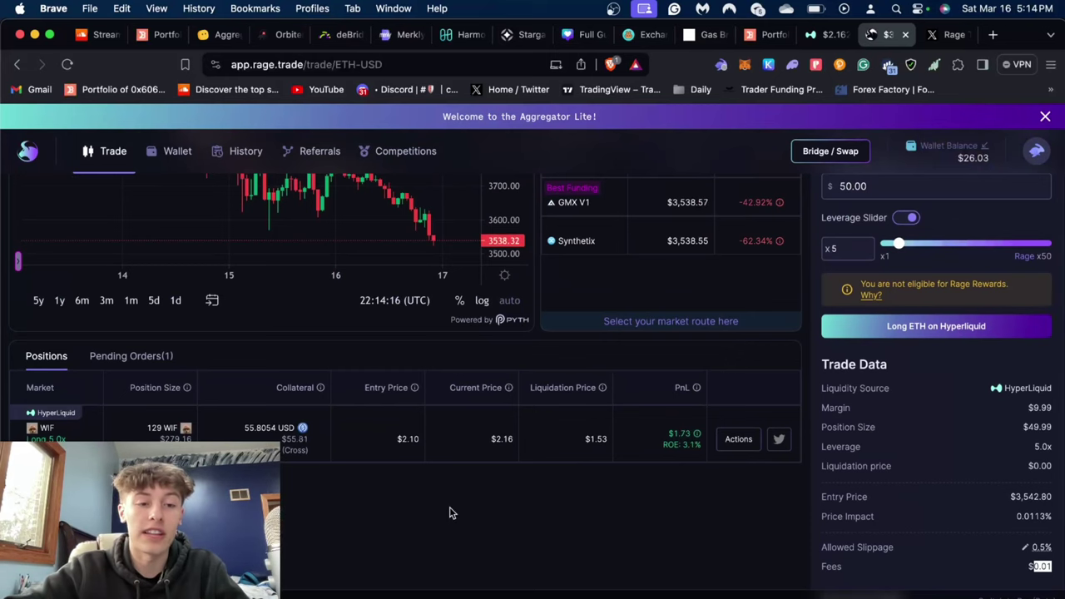
- Switch to the Hyperliquid site, check the existing WIF position there, and return to Rage Trade
click(818, 35)
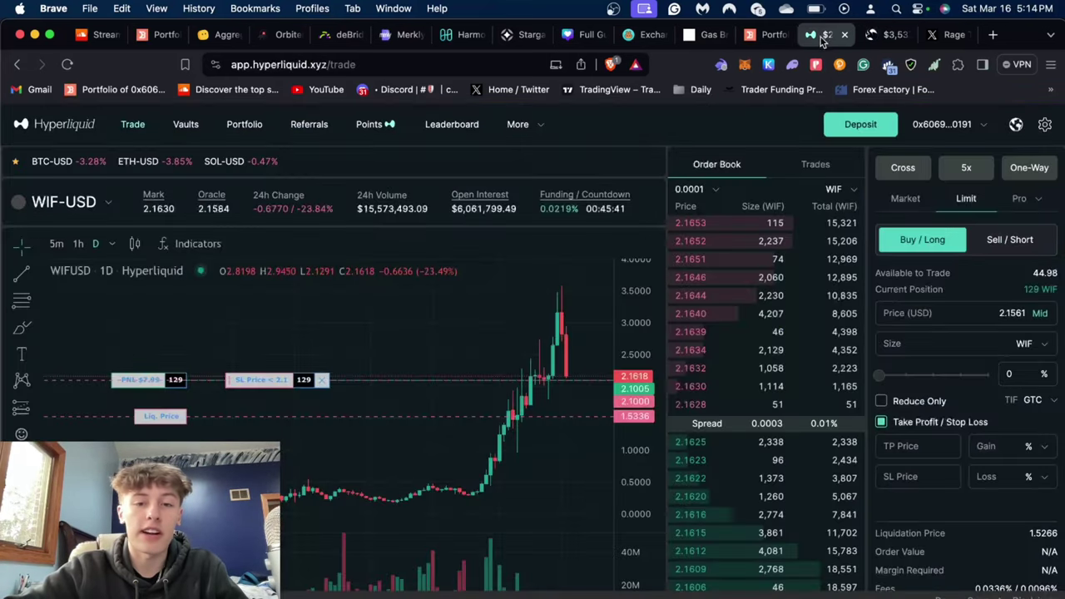
scroll(706, 451, down, 6)
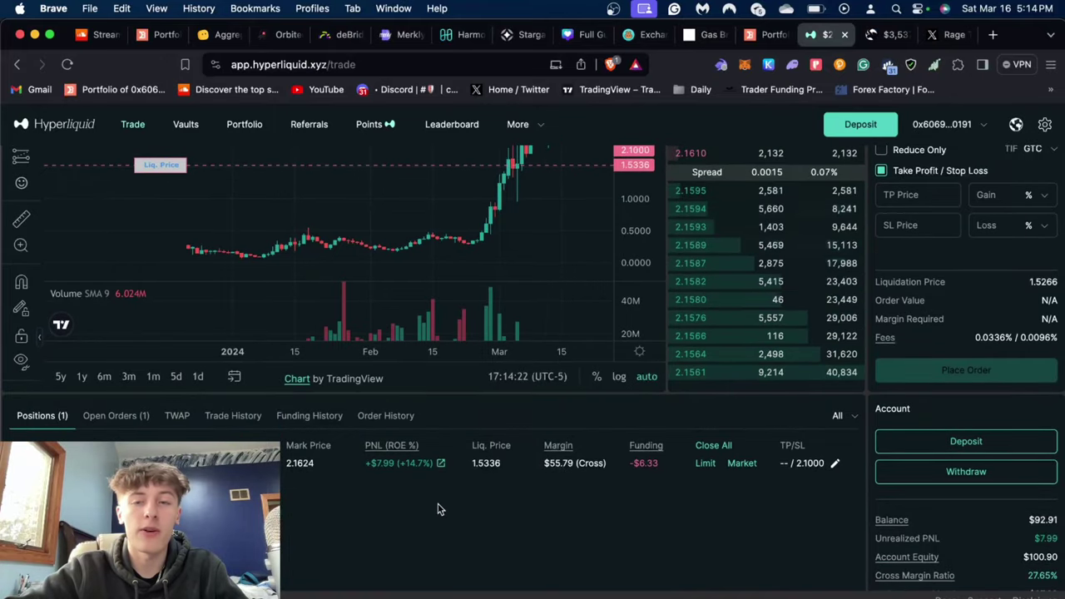
scroll(439, 509, down, 4)
scroll(441, 500, up, 5)
click(886, 34)
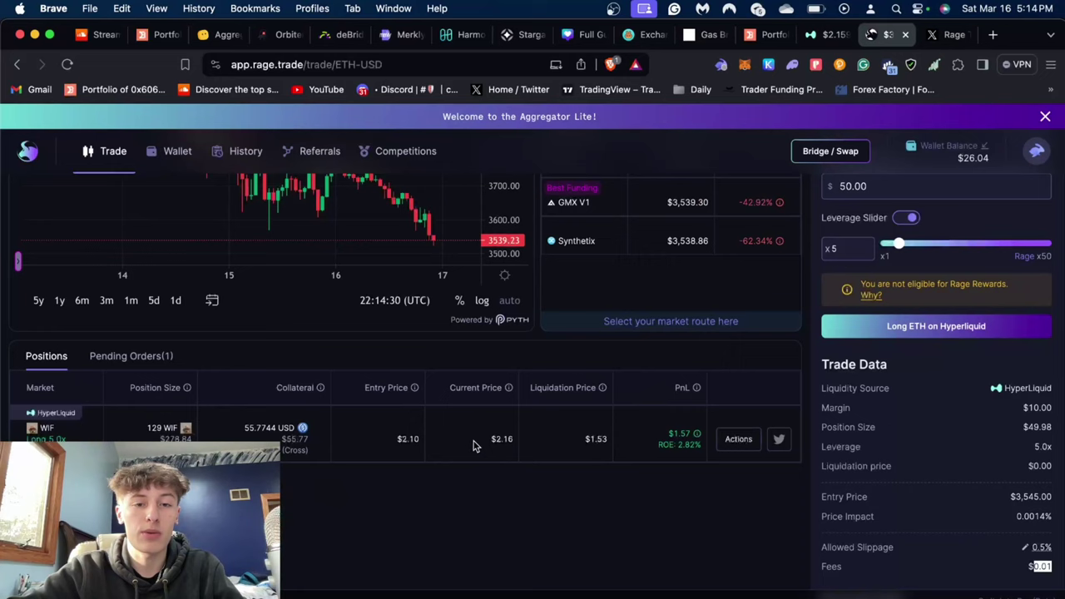
- Show the pending orders, open the WIF stop loss trigger price for editing, and close it unchanged
click(119, 357)
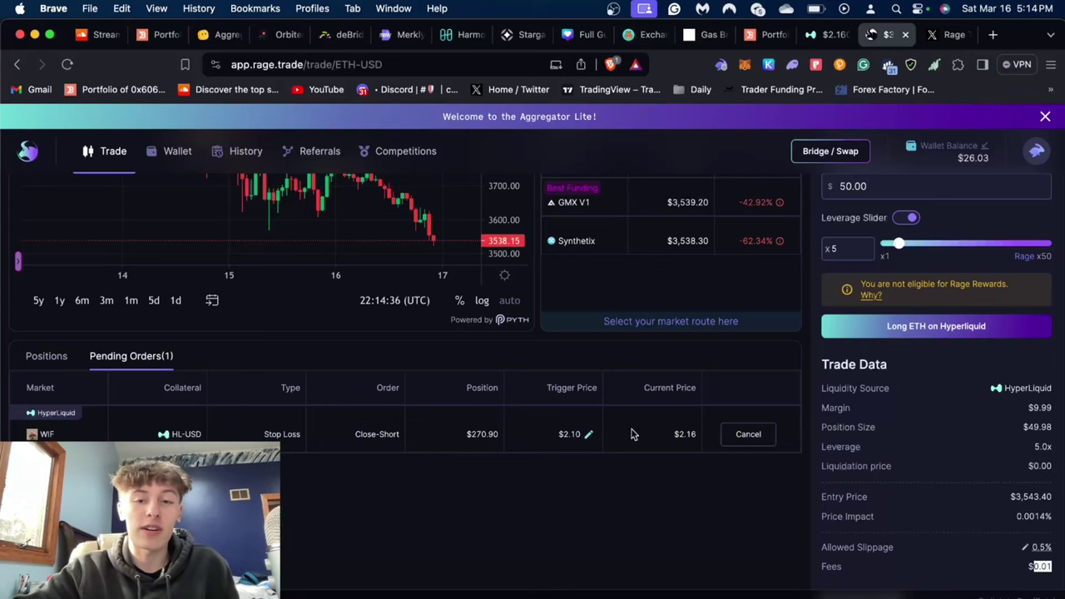
click(587, 435)
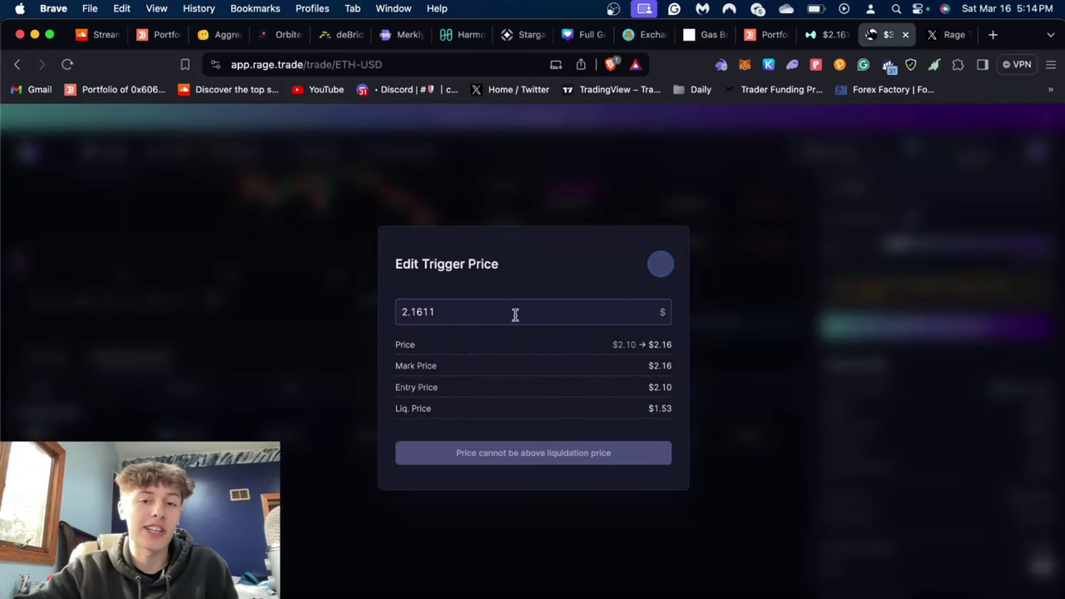
click(661, 265)
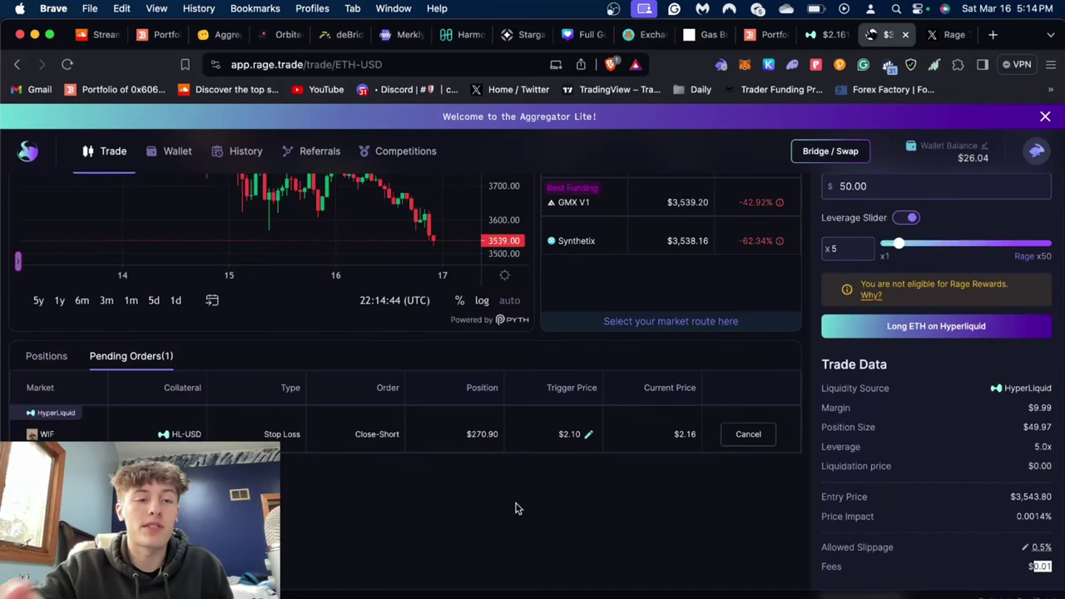
- Submit the 5x long ETH market order on Hyperliquid
scroll(516, 506, up, 3)
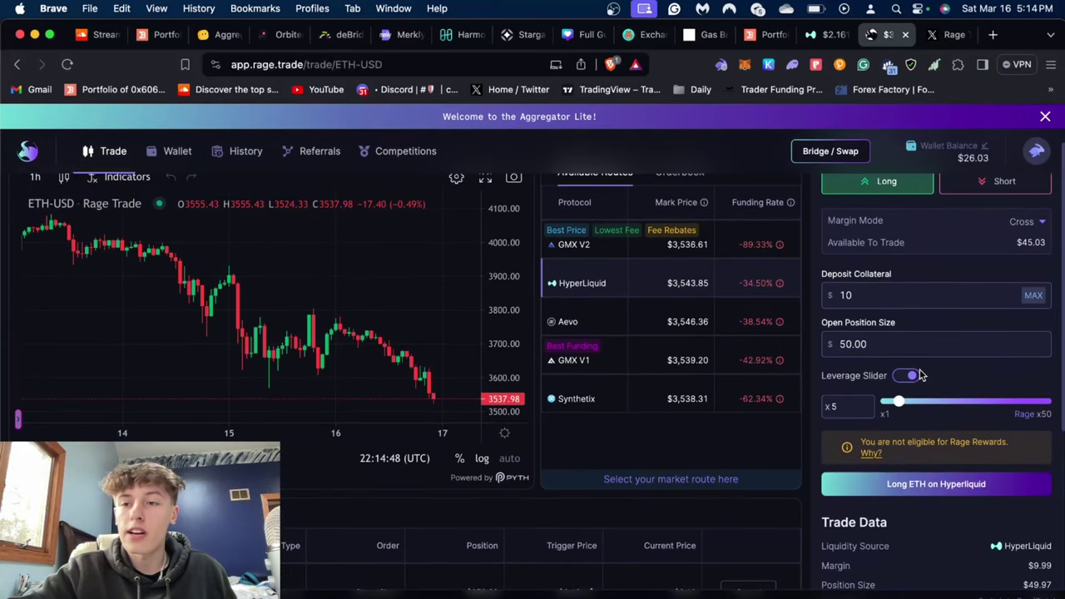
scroll(932, 420, down, 1)
click(932, 421)
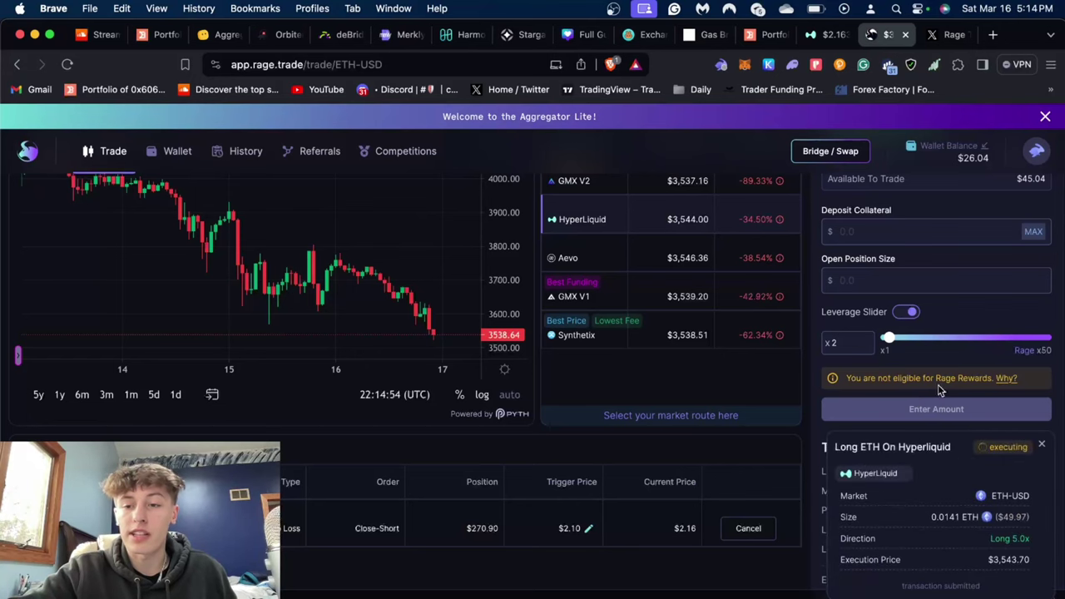
scroll(938, 390, down, 1)
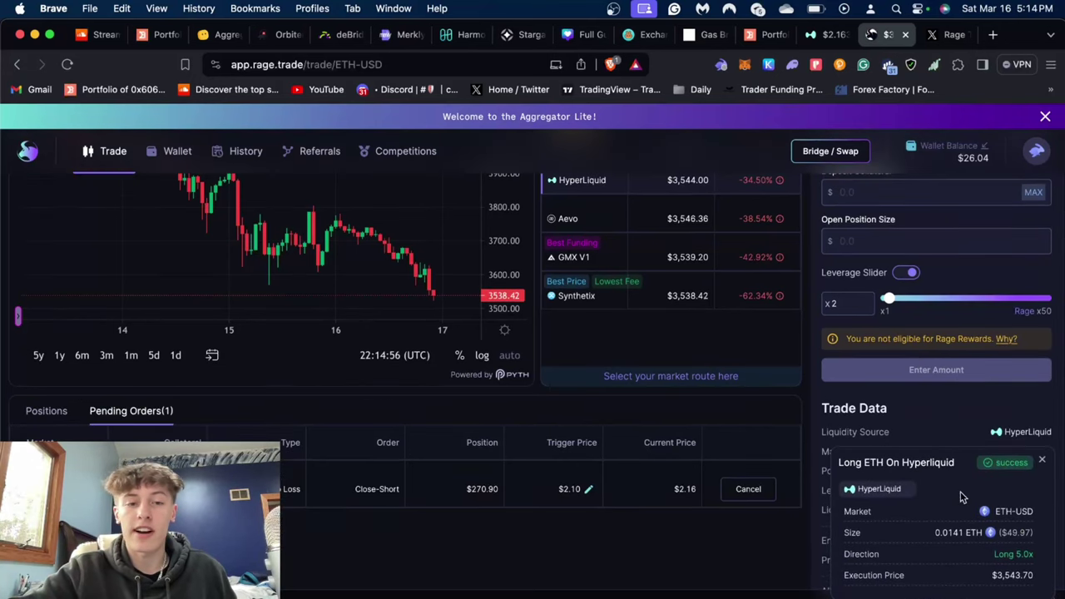
- Review the open positions in Rage Trade, compare them with those on the Hyperliquid site, and return to Rage Trade
click(58, 416)
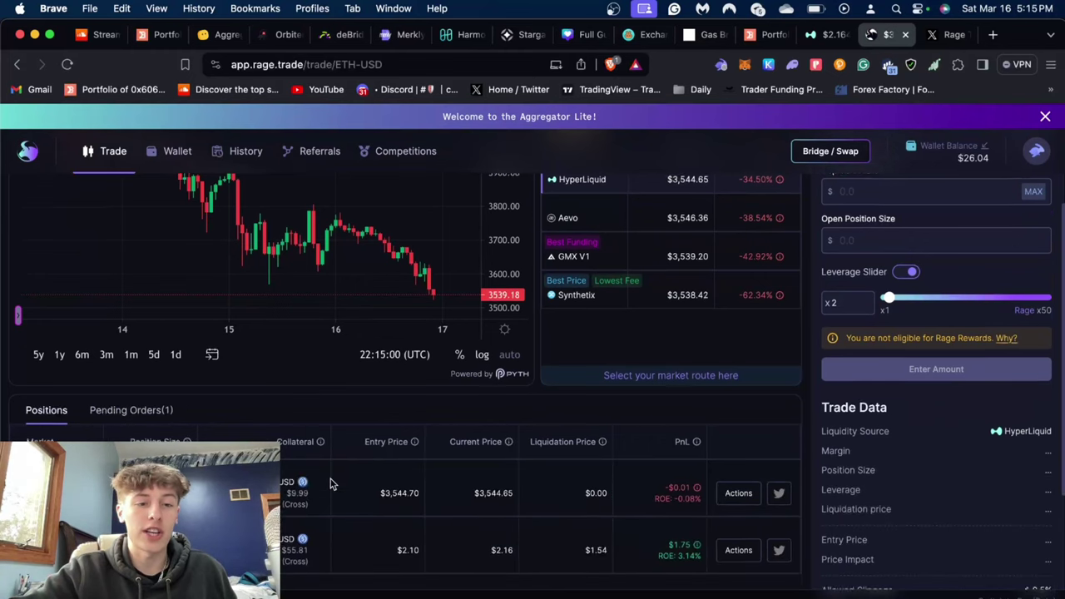
scroll(332, 483, down, 1)
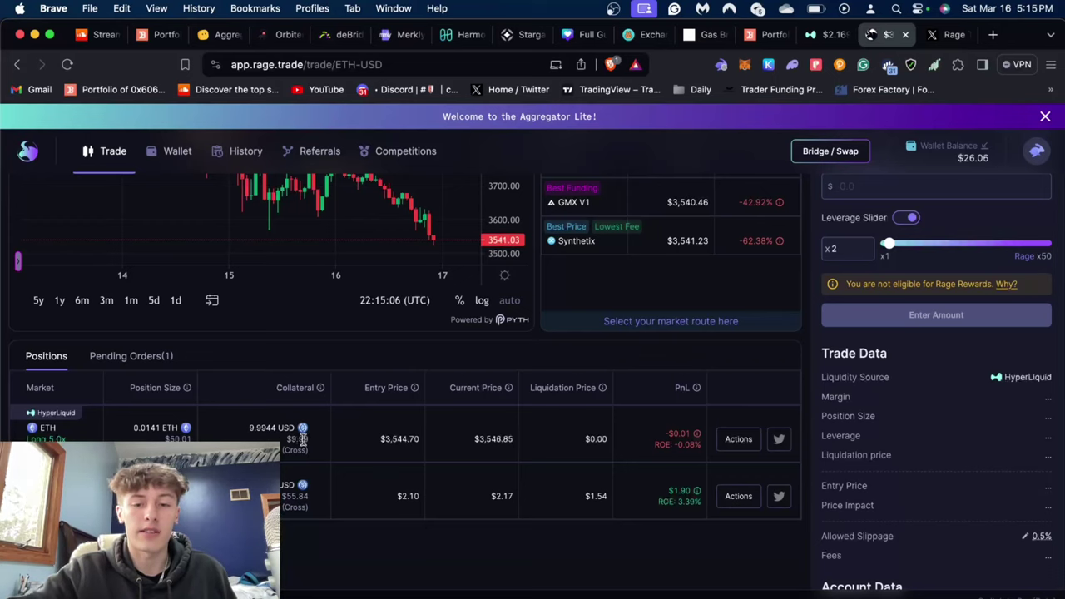
click(826, 35)
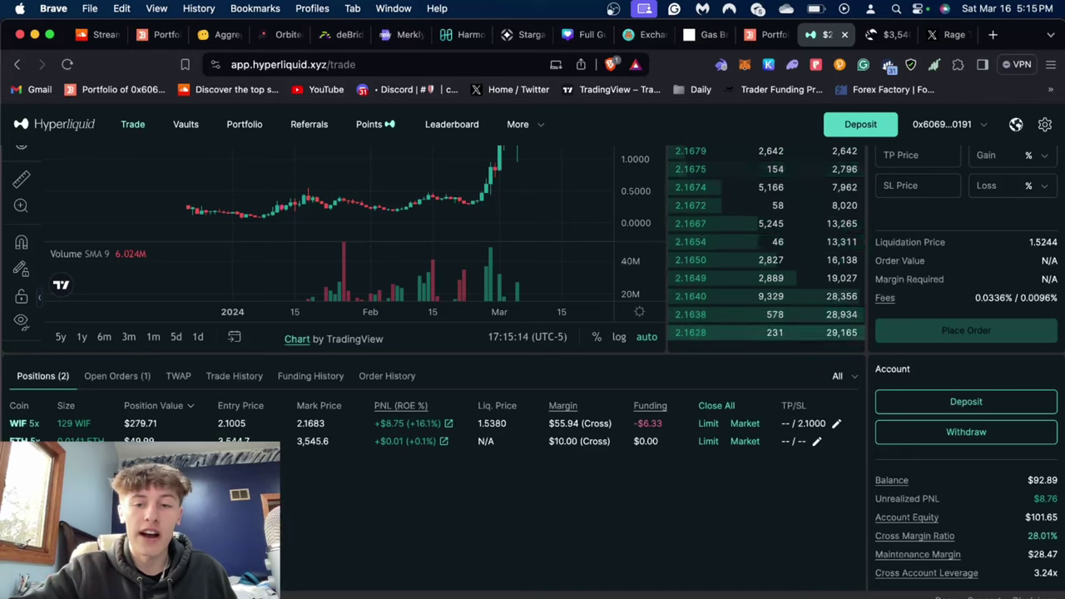
scroll(481, 483, up, 1)
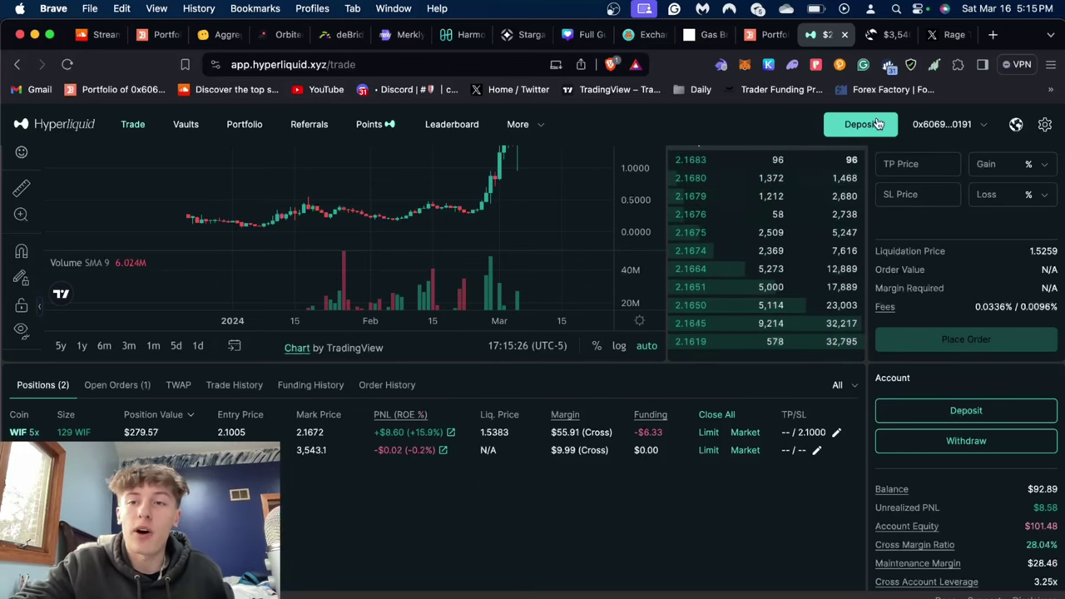
click(949, 35)
click(886, 34)
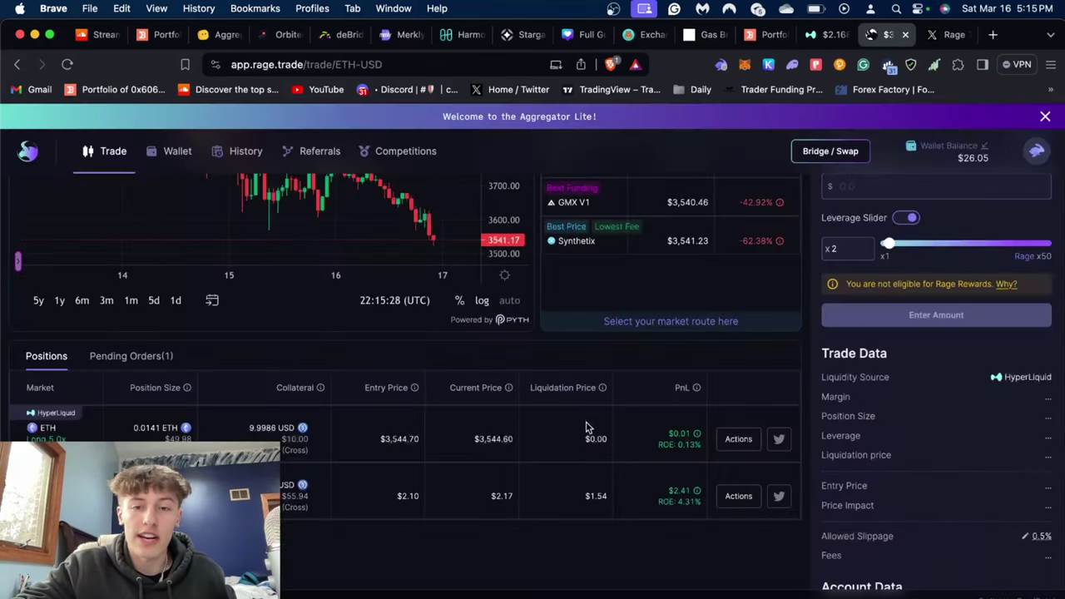
- Open the take profit / stop loss settings for the ETH long position
scroll(610, 503, up, 4)
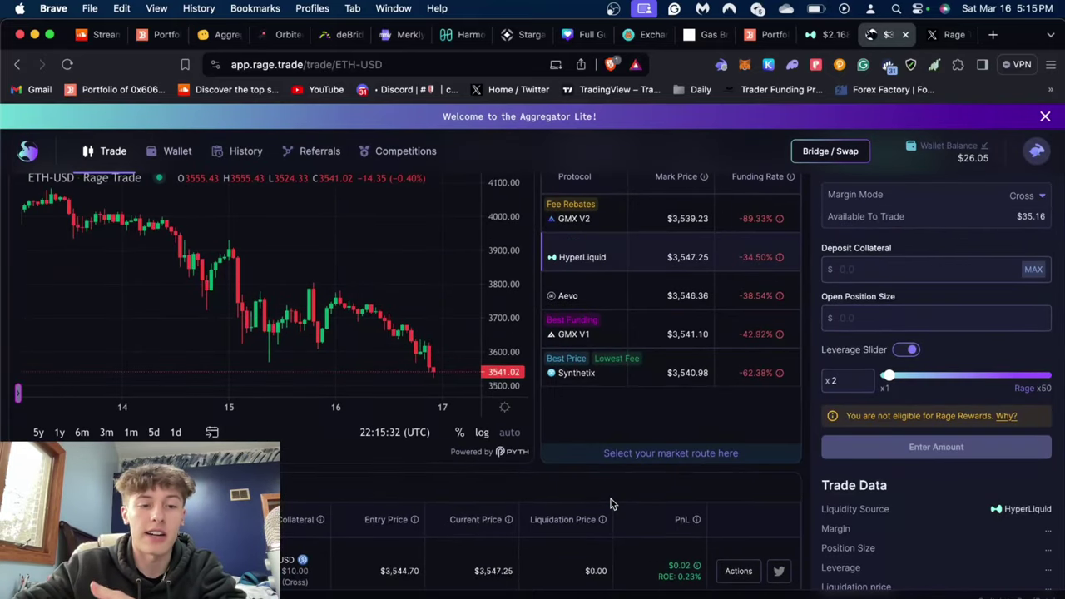
scroll(612, 502, down, 3)
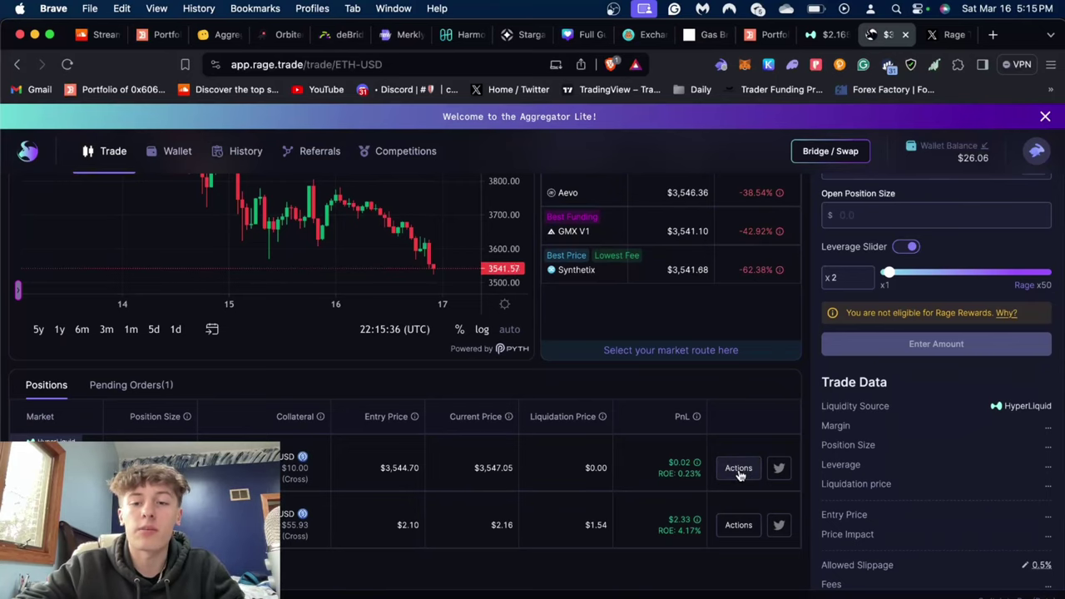
click(738, 469)
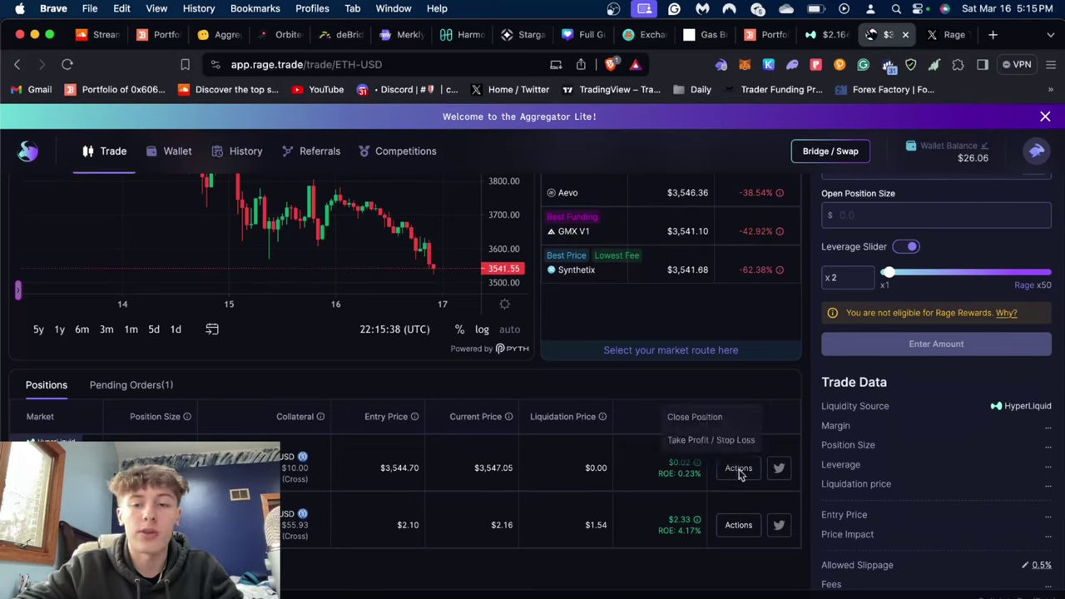
click(738, 467)
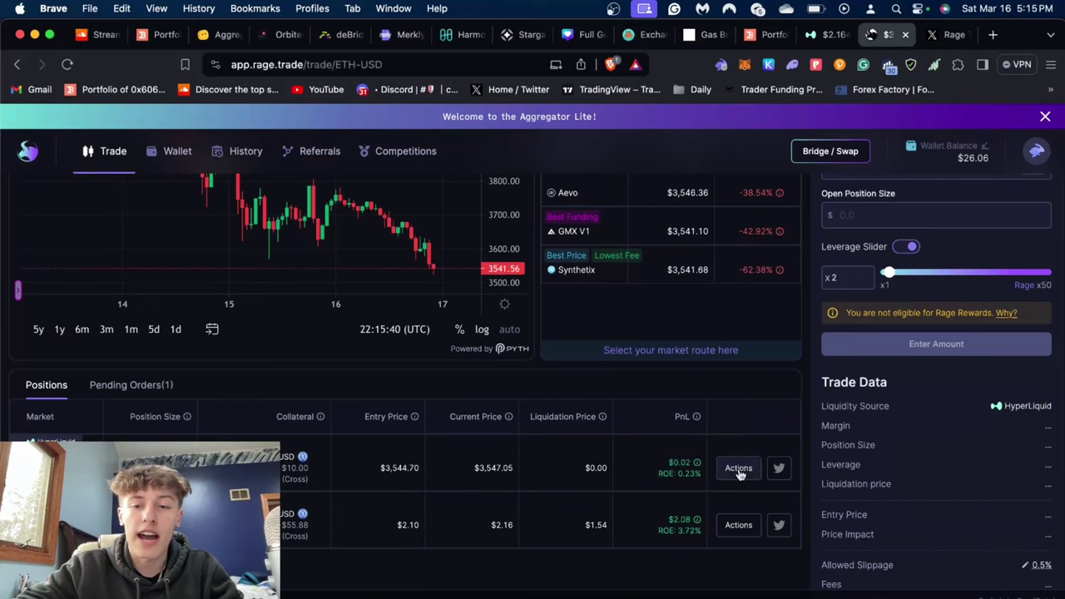
click(738, 468)
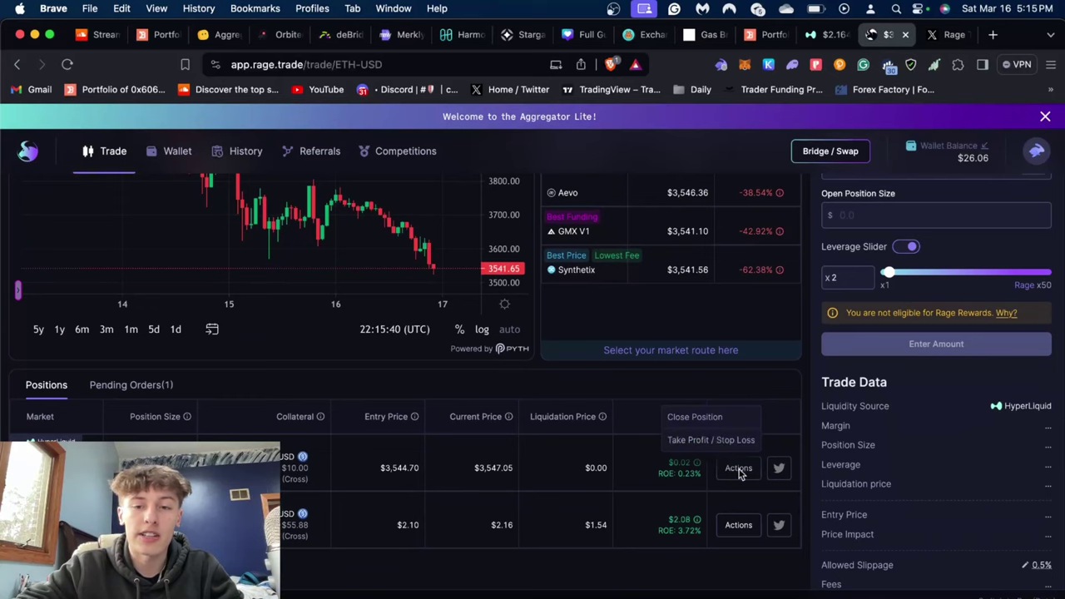
click(704, 440)
- Try to set a take profit price of 3500 for the ETH long, and clear the entry
click(462, 199)
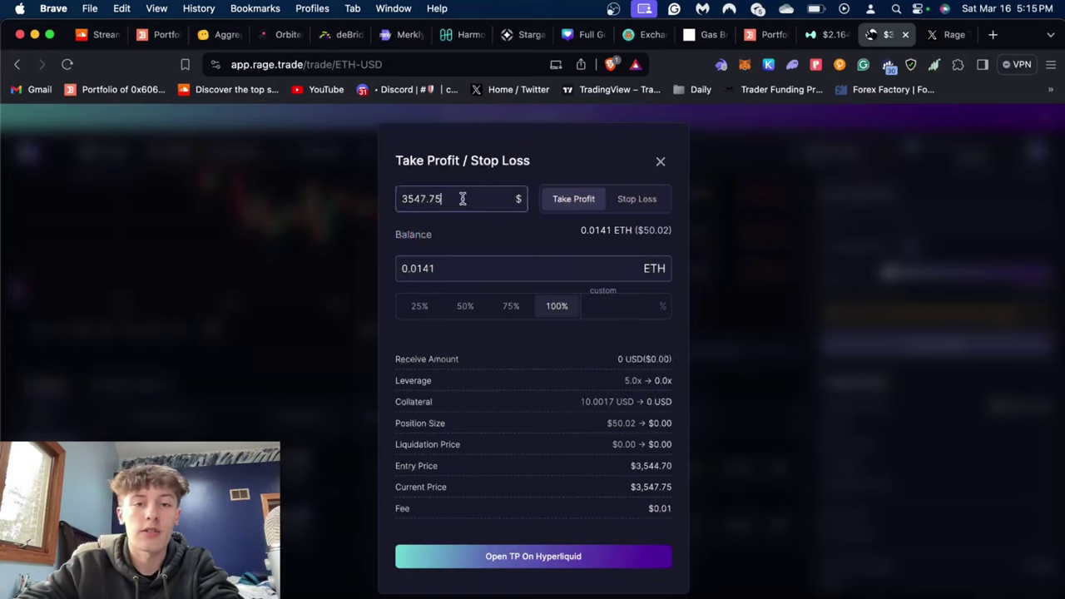
key(BackSpace)
key(BackSpace)
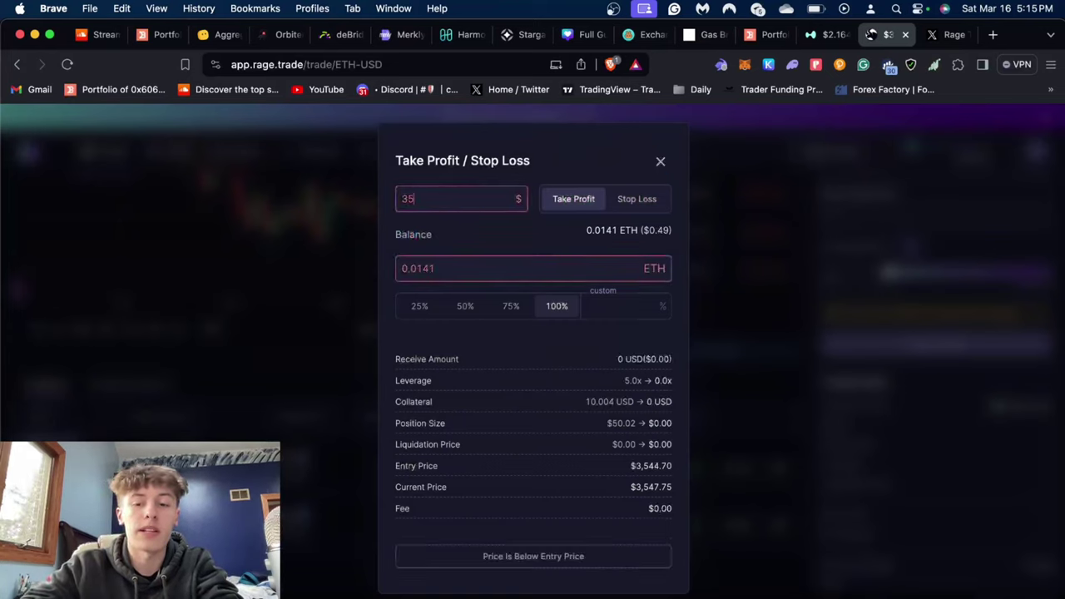
text(00)
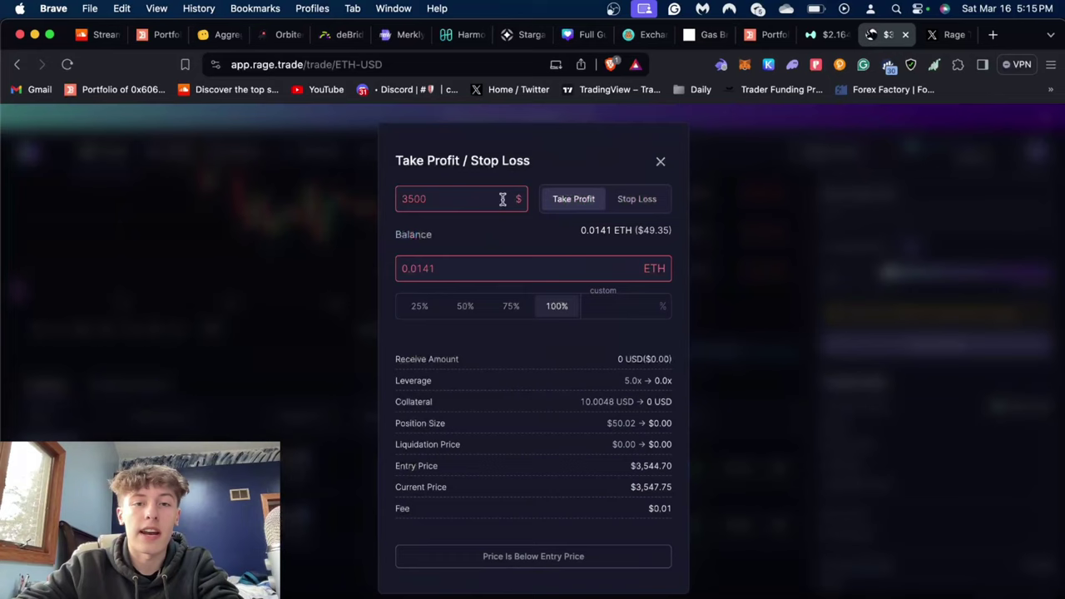
key(BackSpace)
key(BackSpace)
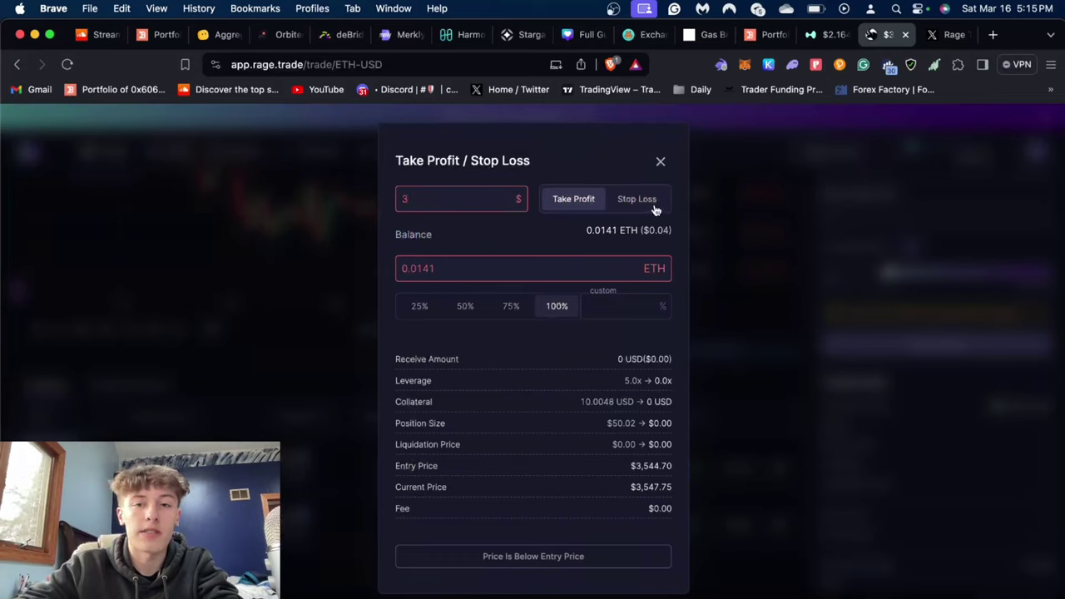
- Submit a stop loss at 3500 for 100% of the ETH long on Hyperliquid
click(653, 205)
text(00)
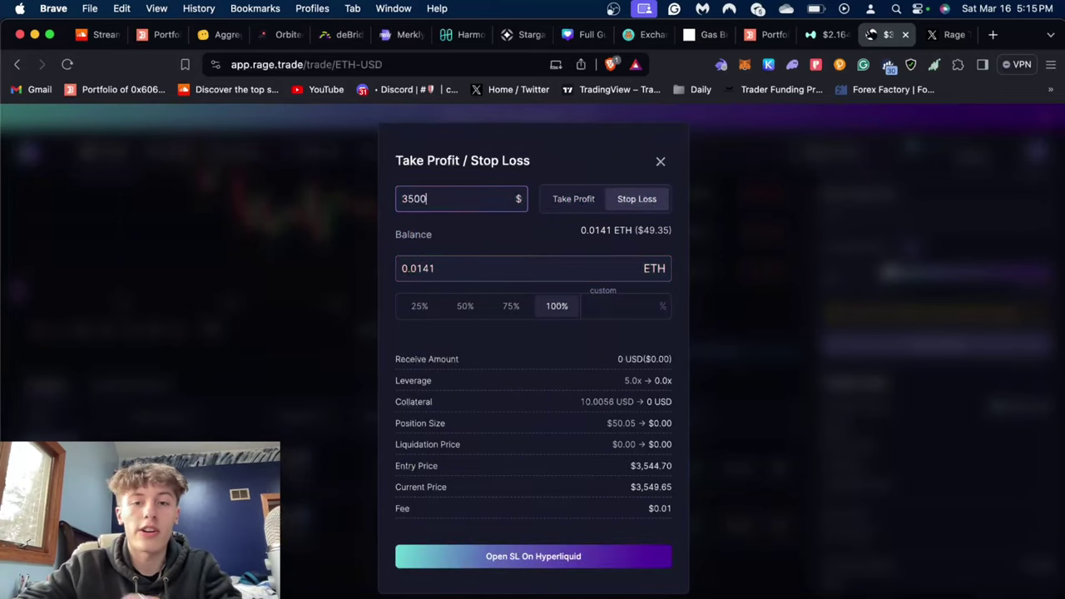
click(559, 308)
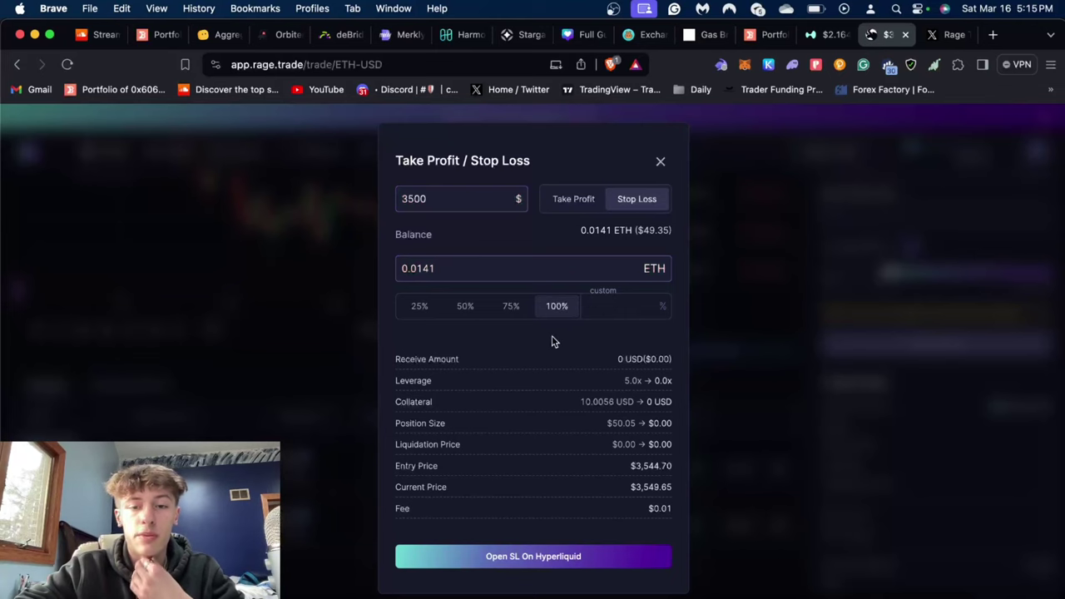
click(521, 557)
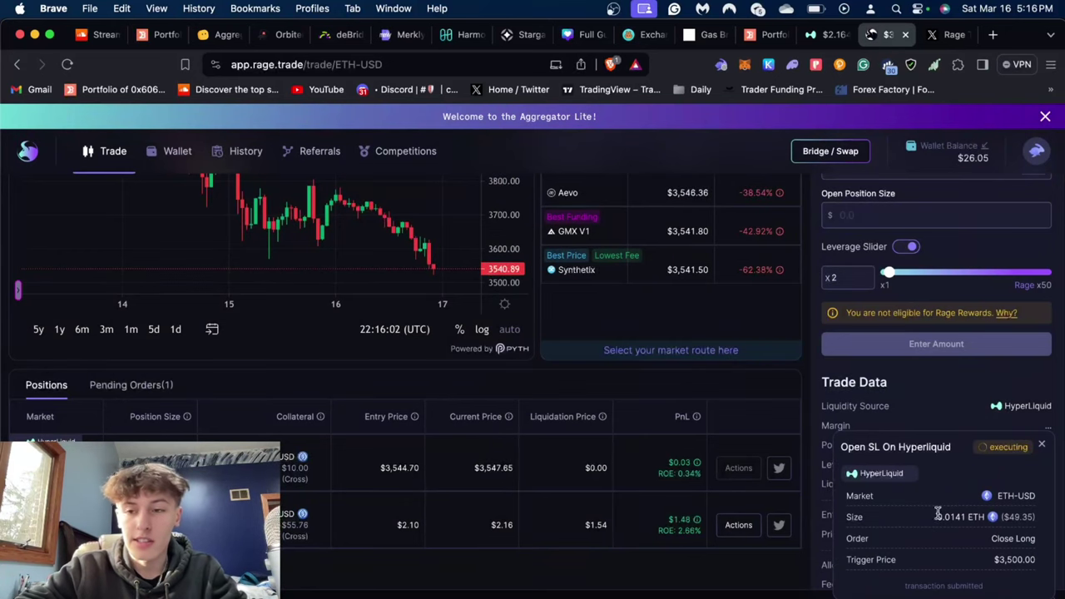
- Check the ETH stop order among the open orders on the Hyperliquid site and return to Rage Trade
click(824, 34)
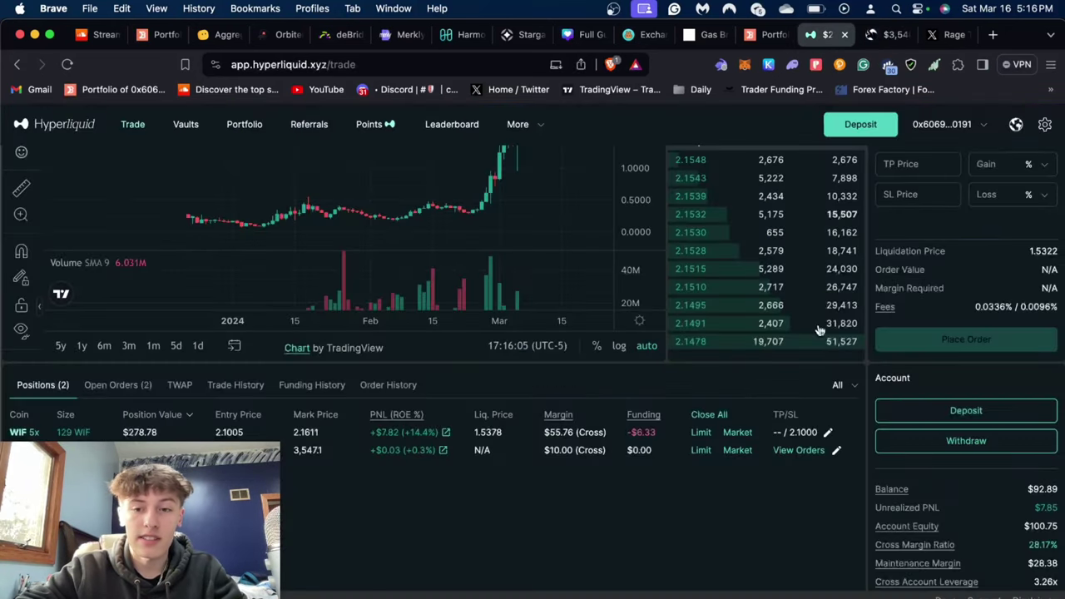
click(801, 450)
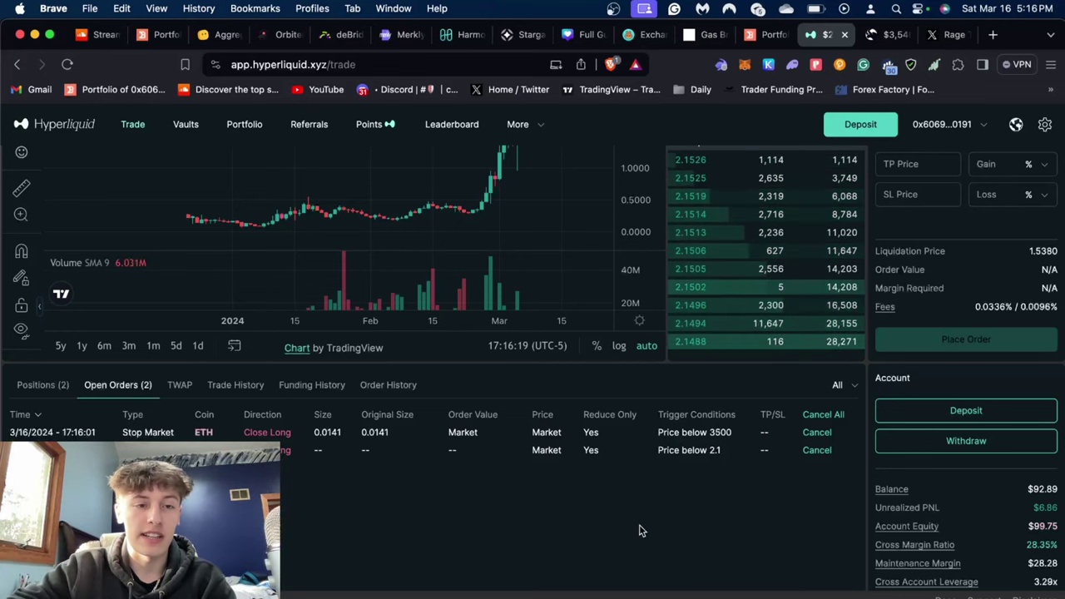
scroll(641, 530, up, 5)
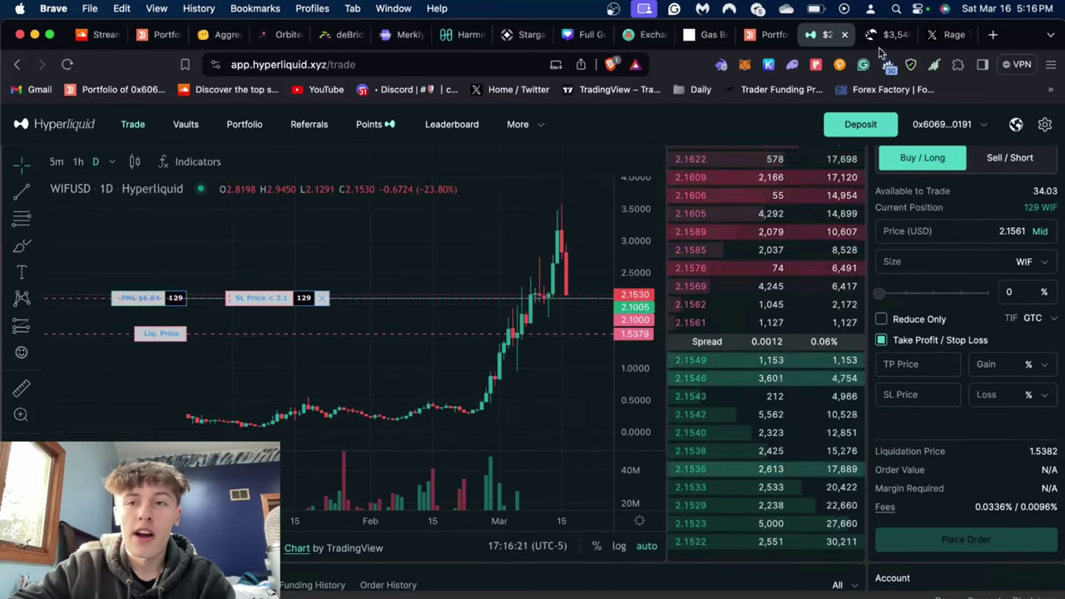
click(880, 35)
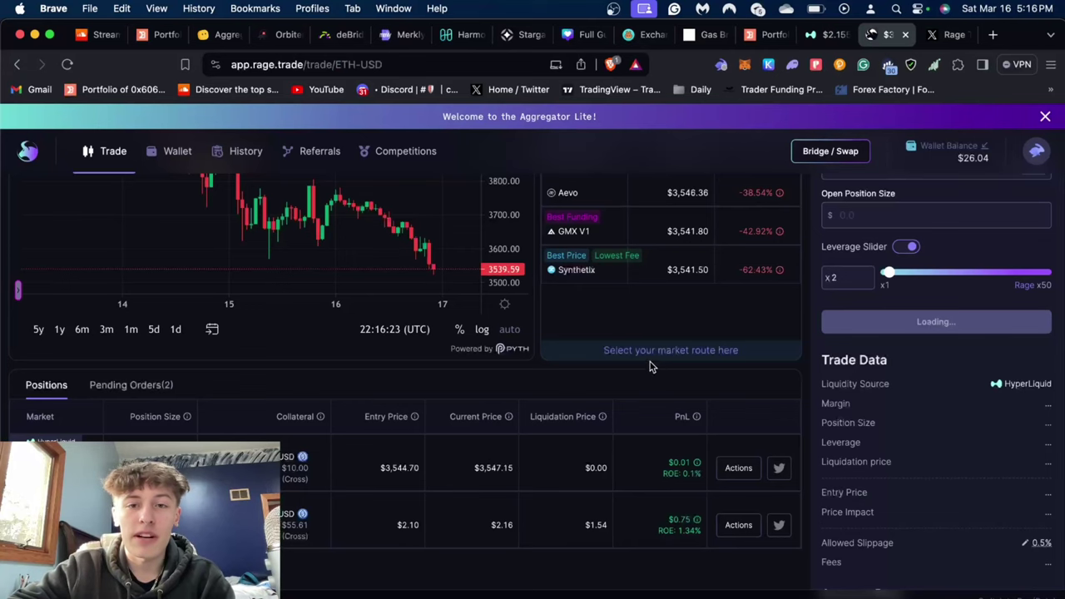
- Compare the Aevo and Synthetix routes for ETH-USD by selecting each, and review the open positions
scroll(642, 349, up, 2)
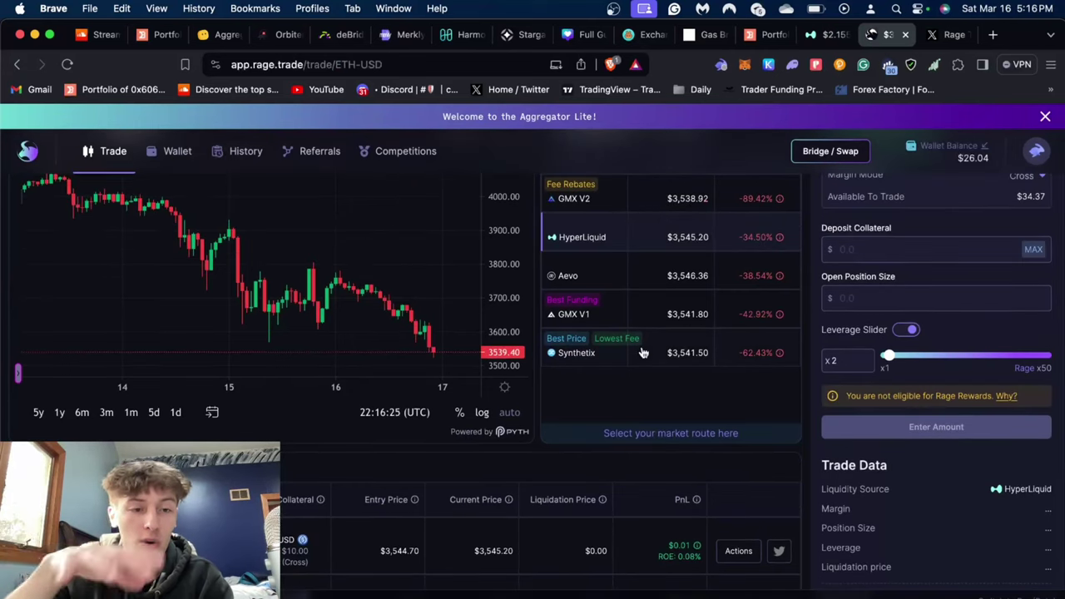
scroll(555, 416, up, 1)
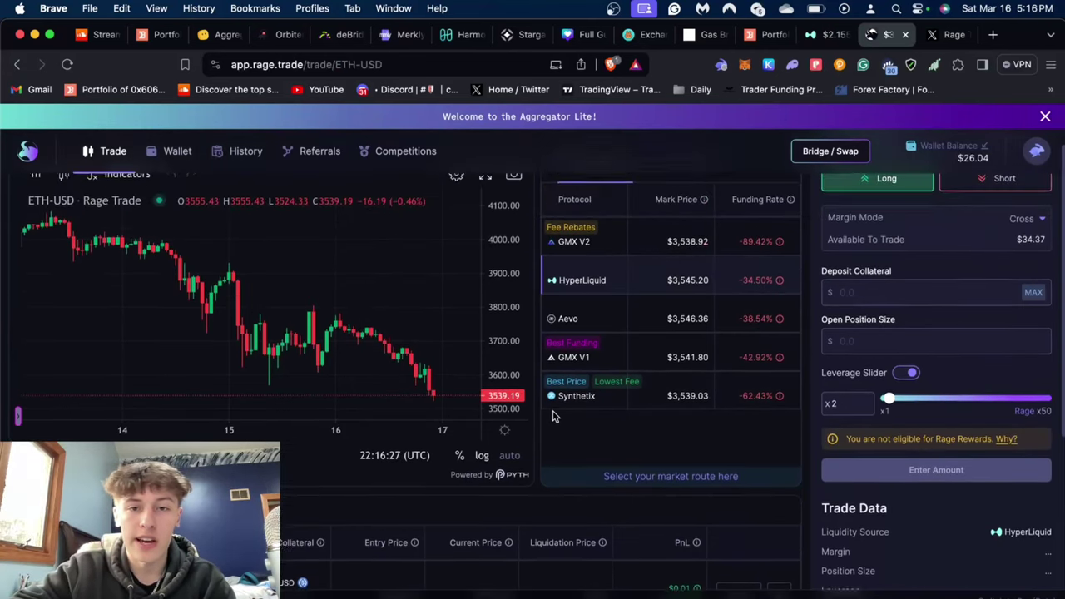
click(605, 322)
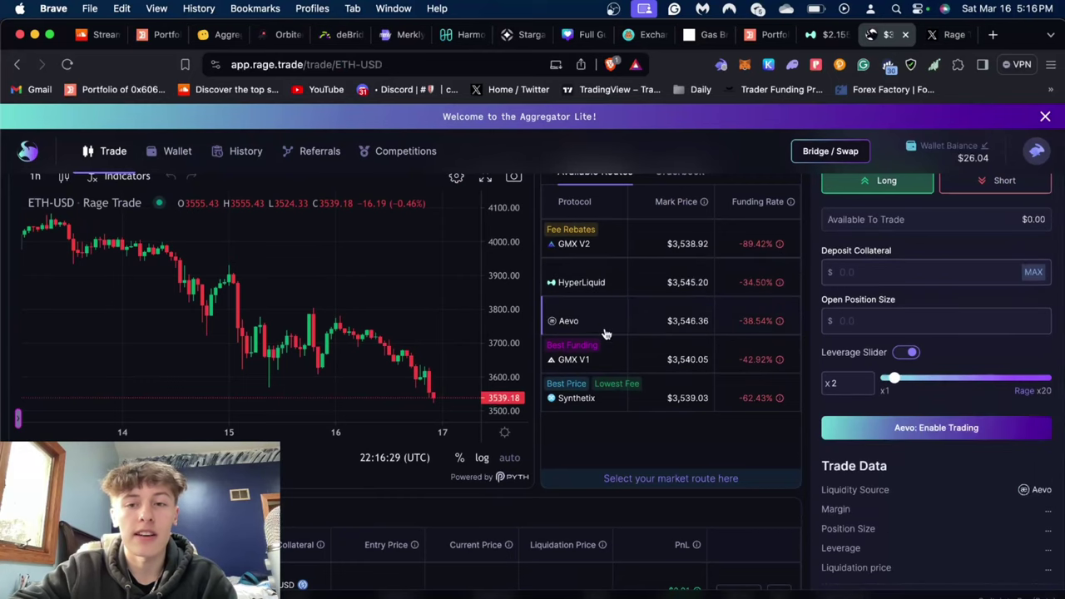
click(623, 402)
scroll(623, 452, down, 2)
scroll(623, 451, down, 1)
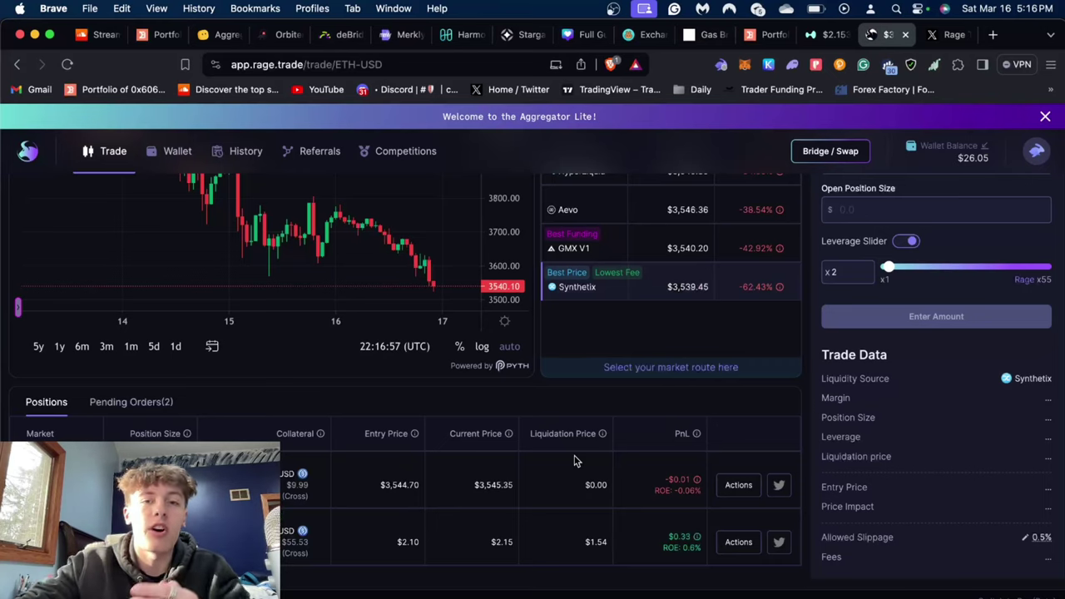
- Open the Rage Trade competitions page and review the daily and weekly ARB rewards of the GMX V2 tournament
click(387, 154)
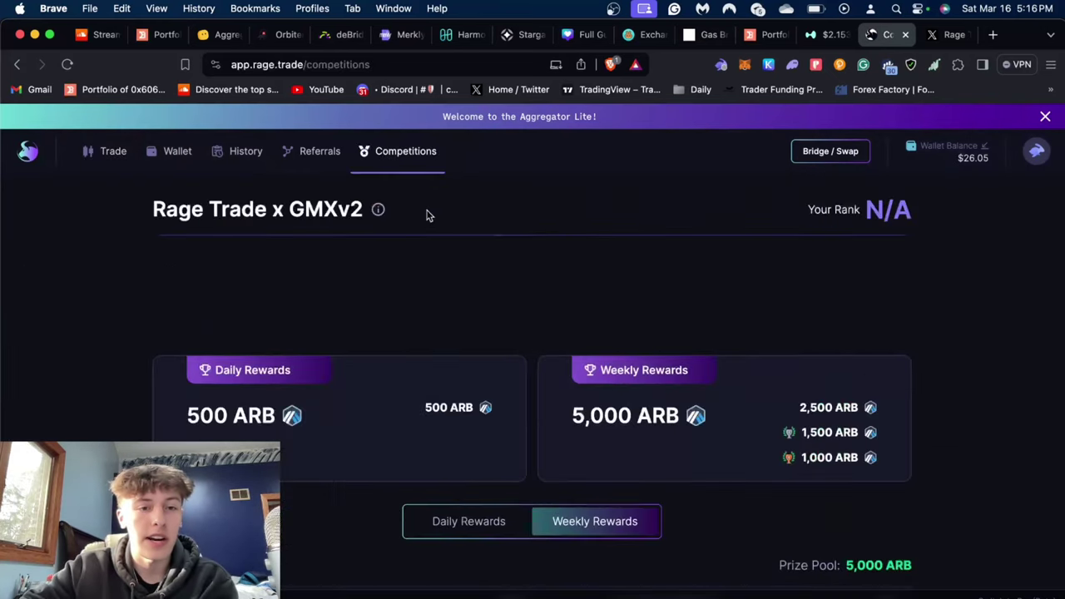
scroll(415, 293, down, 1)
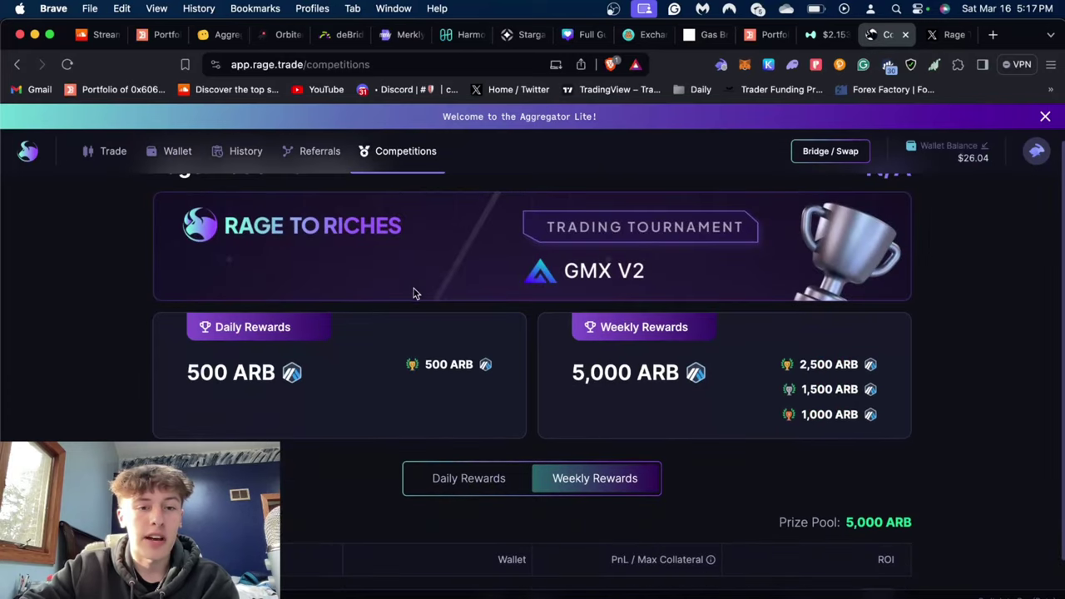
triple_click(220, 373)
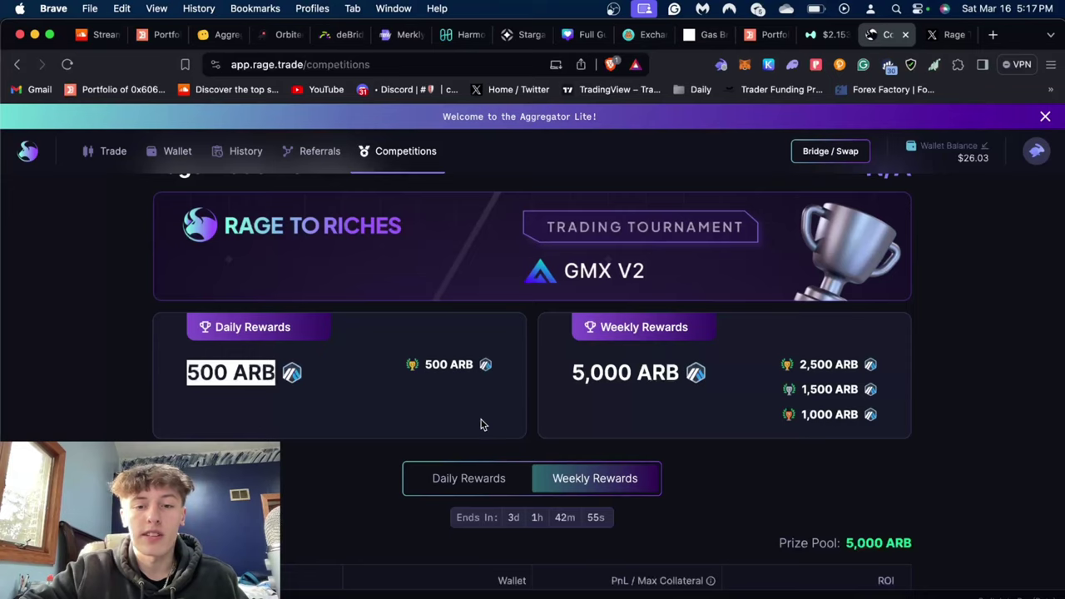
scroll(481, 424, down, 2)
scroll(604, 408, down, 3)
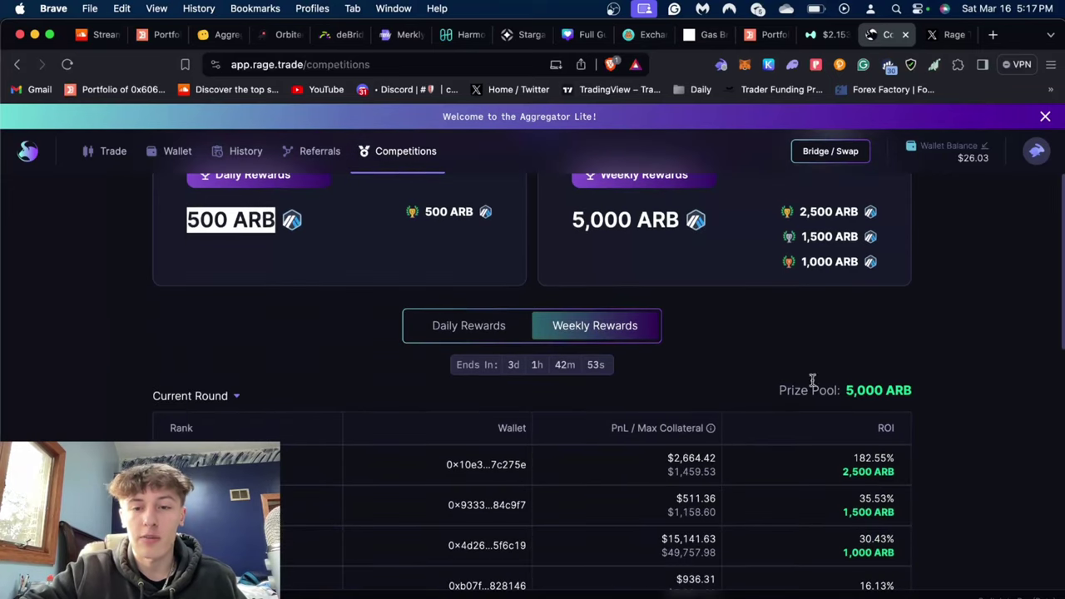
scroll(604, 419, down, 3)
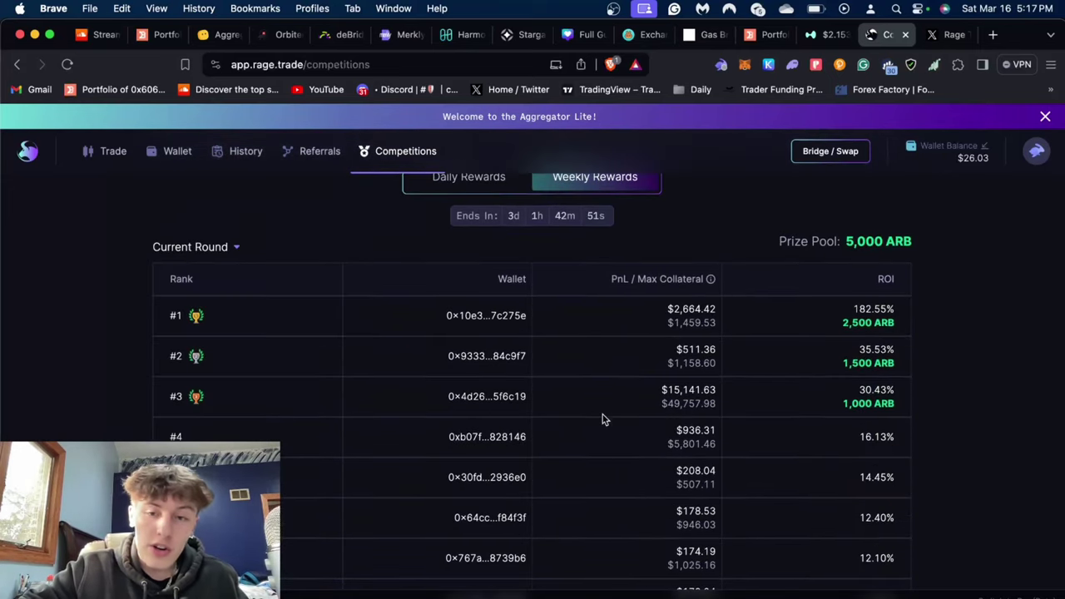
- Examine the weekly rewards leaderboard, comparing the PnL, collateral and ROI of the top and lower ranks
scroll(605, 420, down, 4)
scroll(604, 420, up, 4)
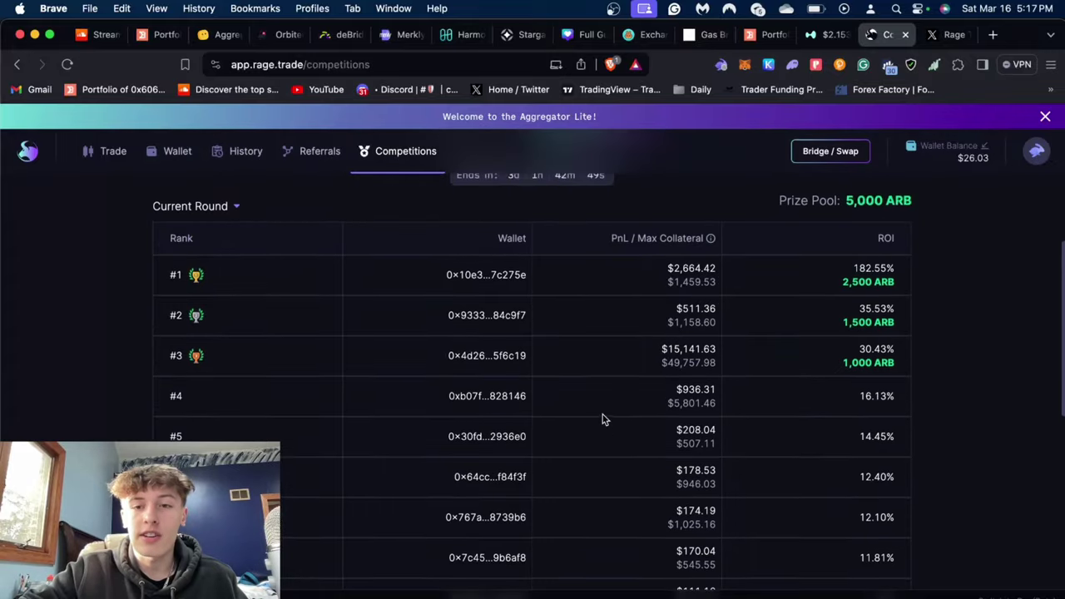
scroll(604, 420, up, 1)
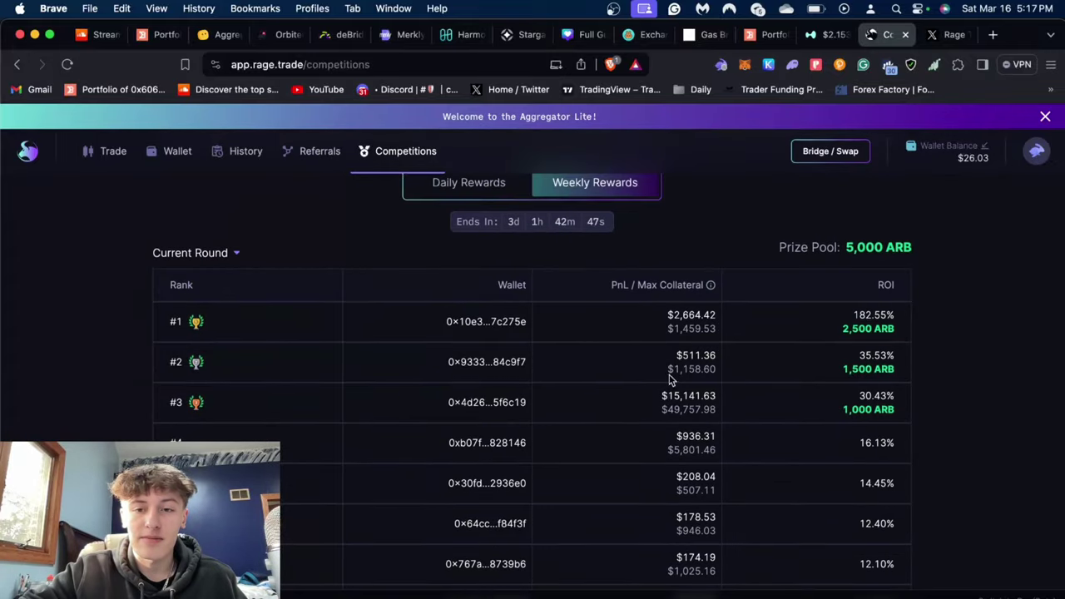
scroll(663, 466, down, 6)
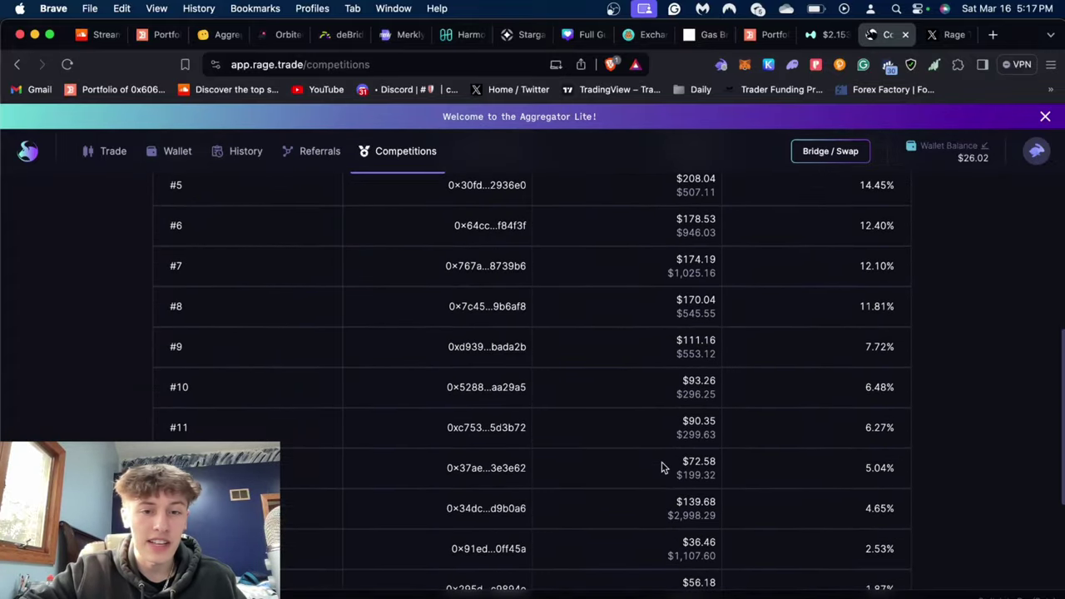
double_click(696, 382)
scroll(697, 382, up, 6)
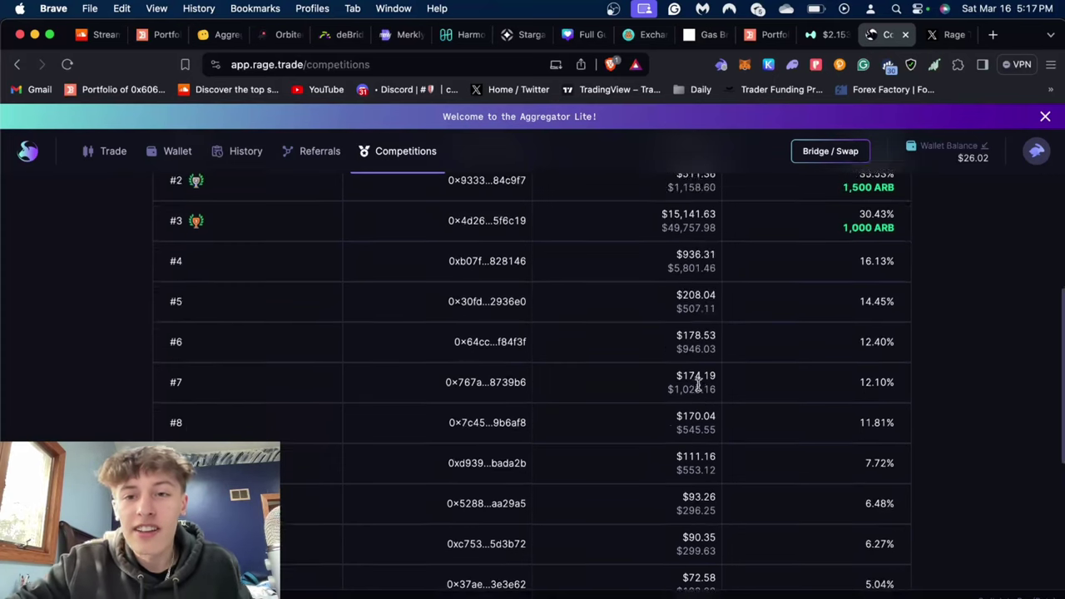
scroll(698, 384, down, 1)
scroll(698, 382, down, 6)
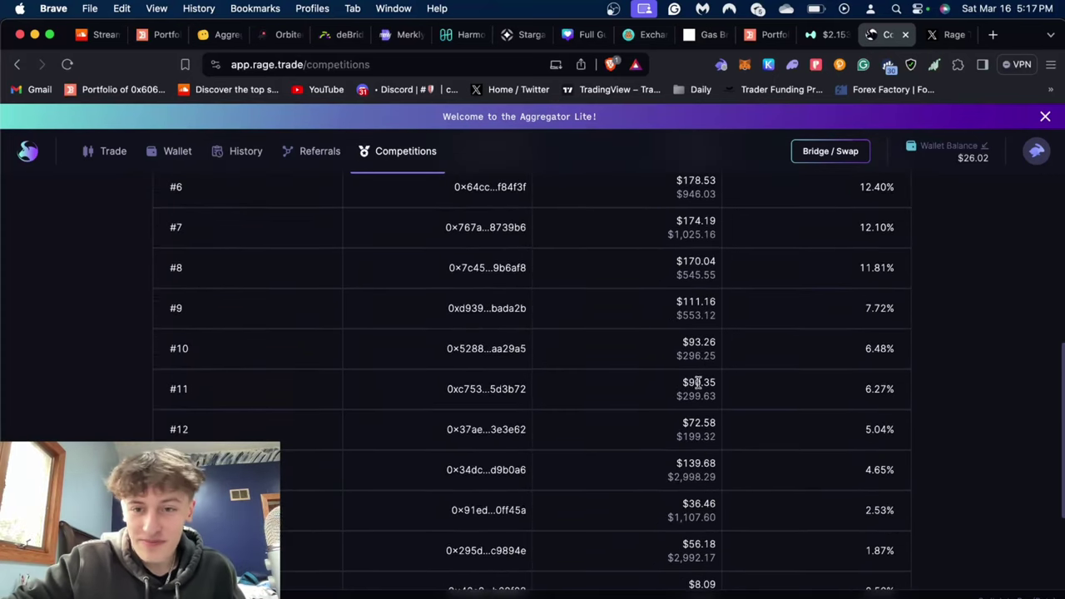
double_click(697, 341)
click(697, 341)
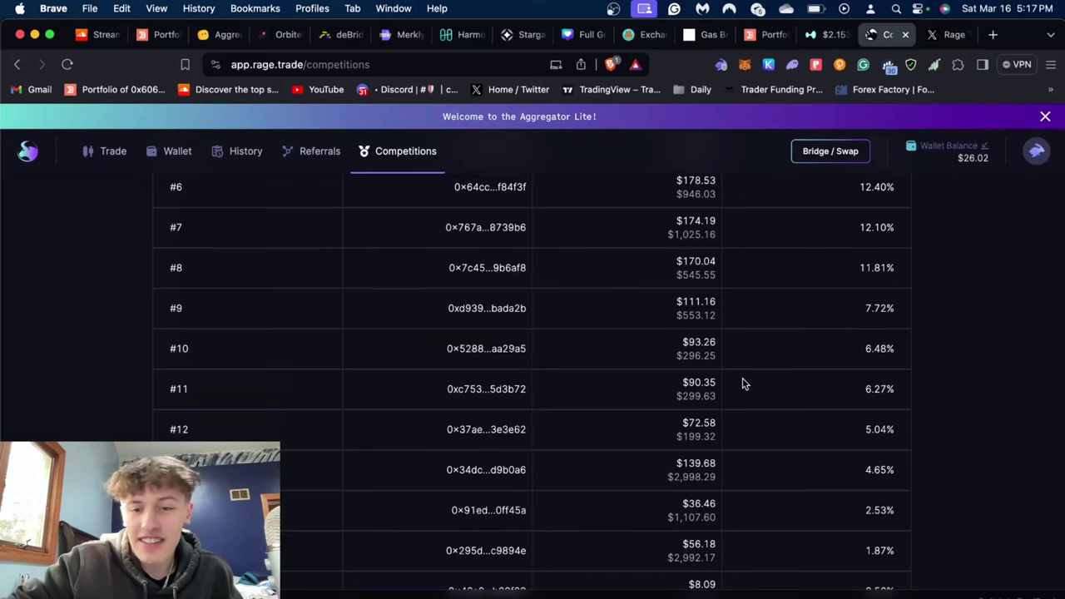
- Switch the competition leaderboard to daily rewards and return to the tournament banner
scroll(744, 381, up, 8)
scroll(742, 380, up, 4)
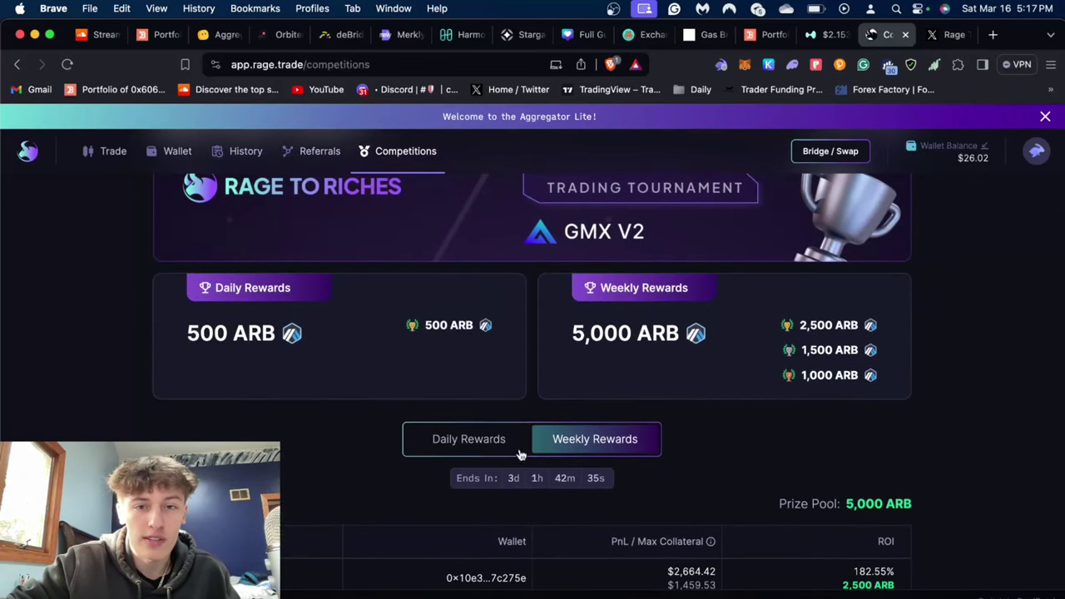
click(488, 440)
scroll(618, 430, up, 2)
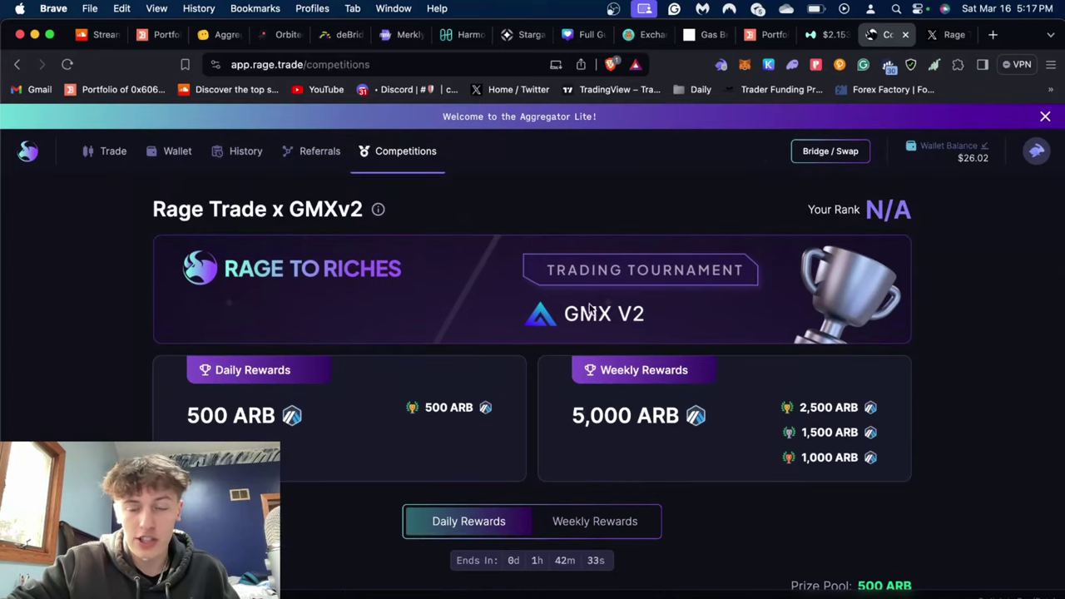